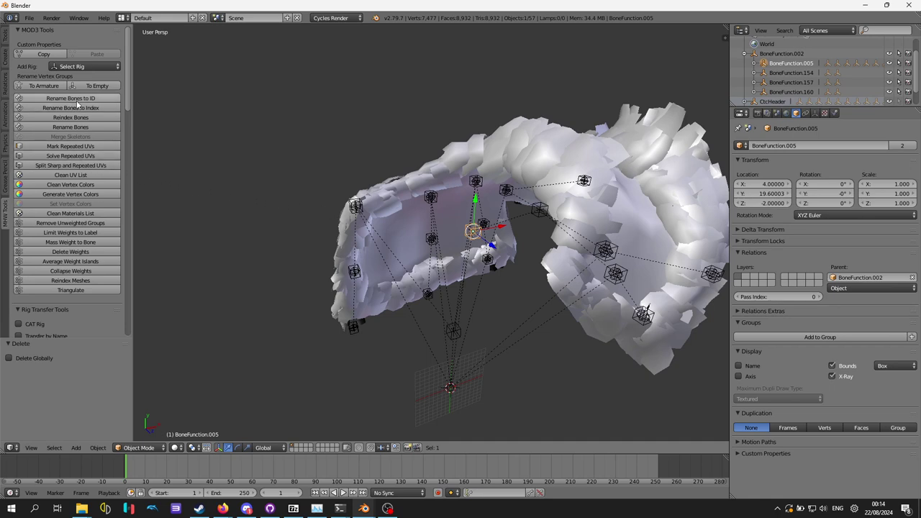
Step: Run Rename Bones on the selected cape bones, prefixing IDs like -65802563-BoneFunction.005
left_click(99, 127)
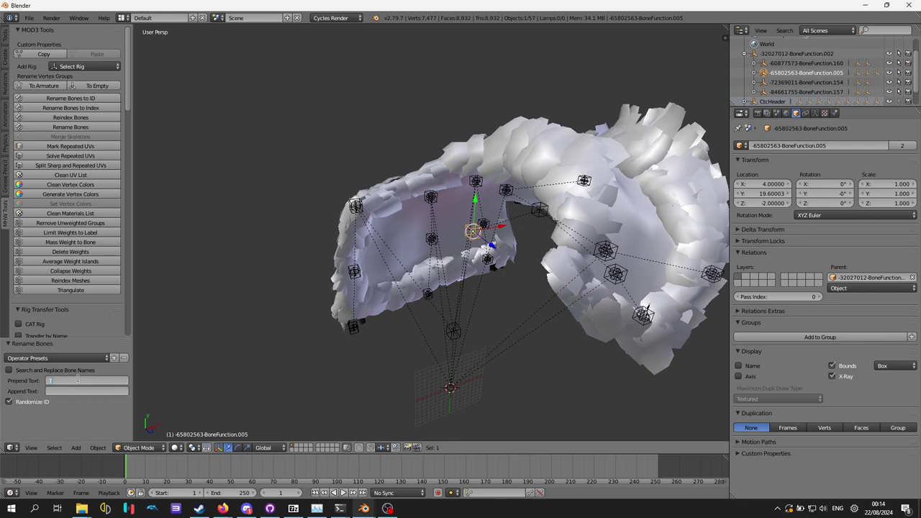
Step: Apply the 'Teo_' prefix with Randomize ID off, giving names like Teo_BoneFunction.002
key("Return")
mouse_move(337, 301)
middle_mouse_down()
mouse_move(376, 294)
mouse_move(351, 300)
middle_mouse_up()
left_click(29, 403)
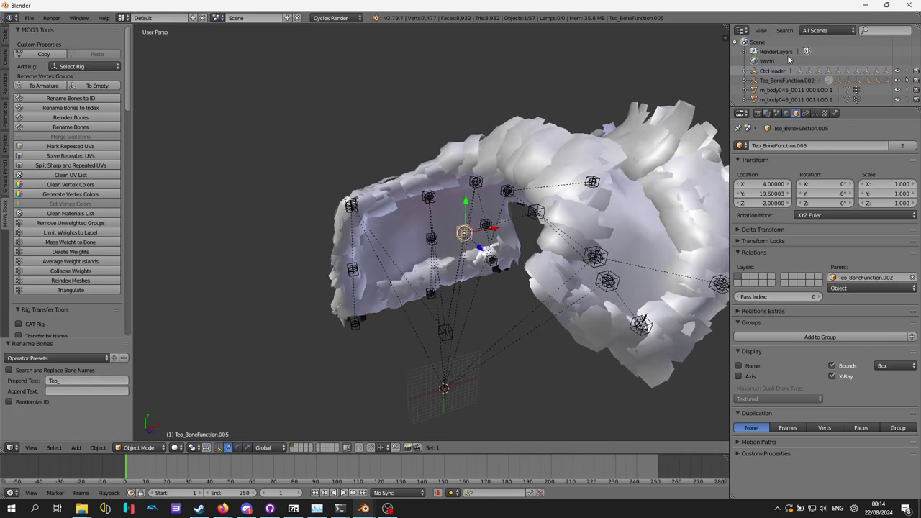
Step: Make Teo_BoneFunction.002 active and check its children in the Outliner
left_click(781, 81)
left_click(745, 81)
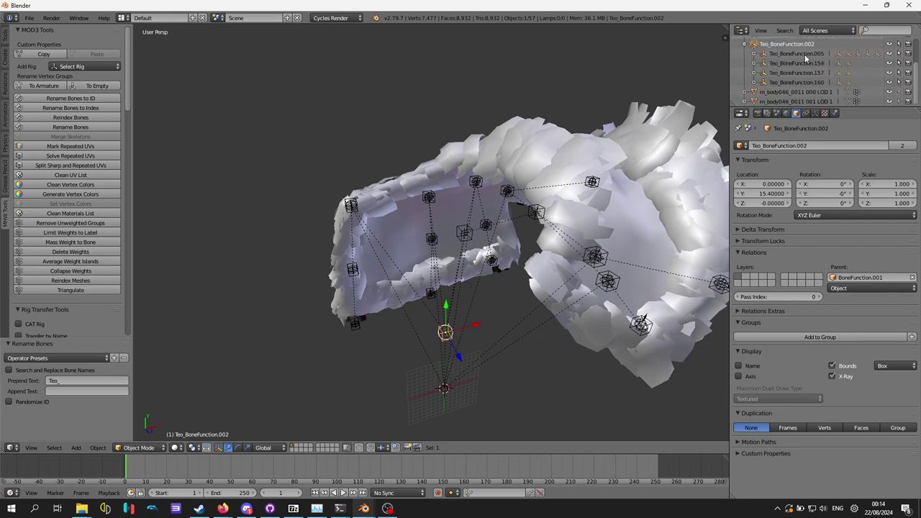
left_click(745, 81)
middle_click_drag(609, 293, 459, 201)
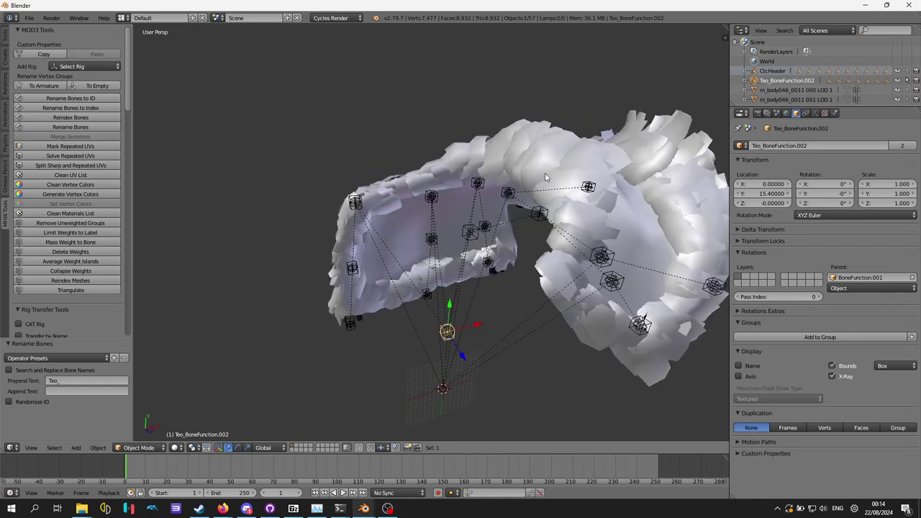
middle_click_drag(489, 248, 504, 302)
middle_click_drag(521, 246, 514, 312)
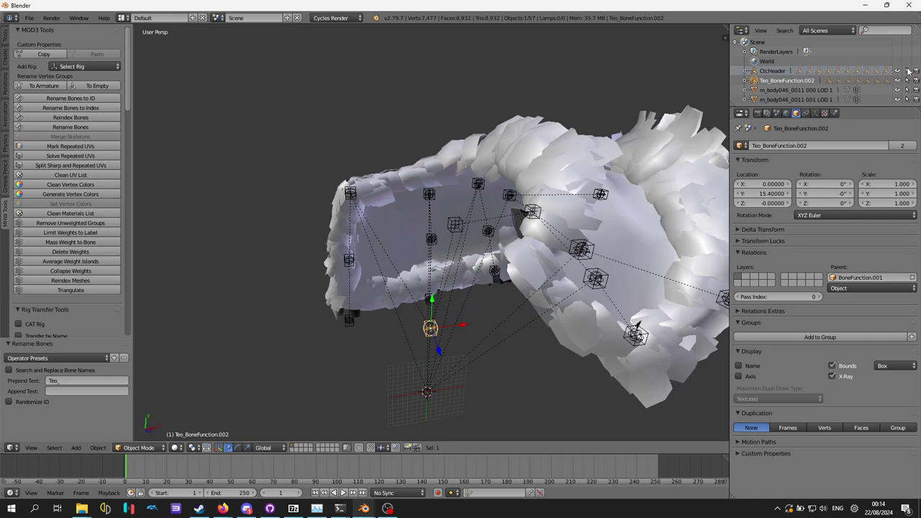
Step: Select every object in the cape scene
key("a")
scroll(414, 198, "down", 3)
middle_click_drag(414, 251, 483, 292)
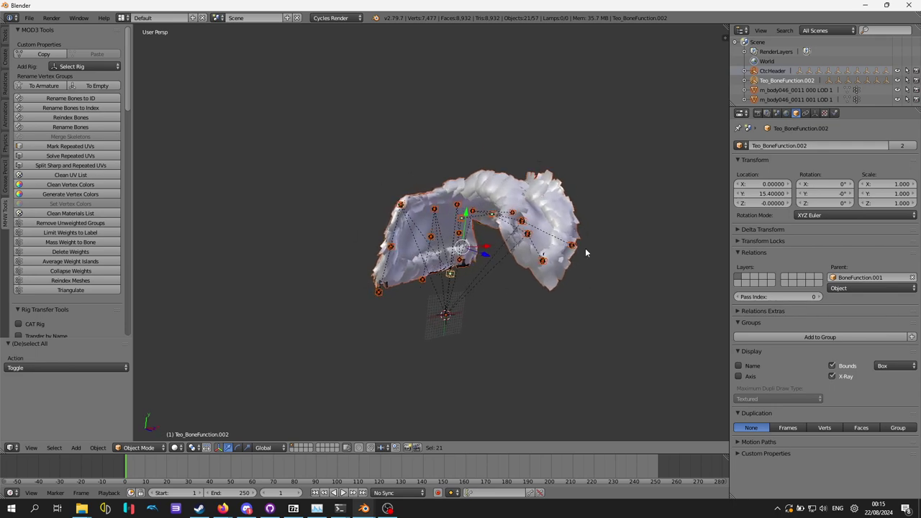
Step: Use Select Hierarchy on CtcHeader in the Outliner, making CtcHeader the active object
middle_click_drag(541, 224, 545, 248)
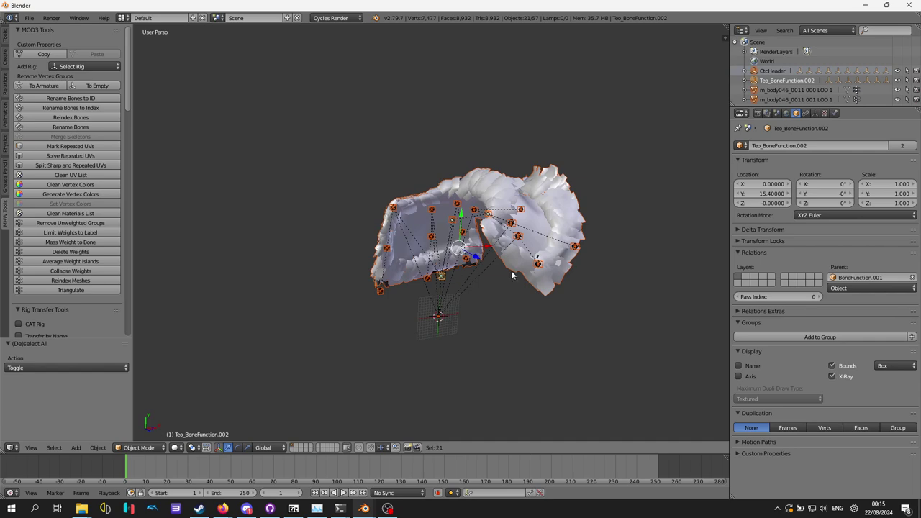
scroll(488, 255, "up", 5)
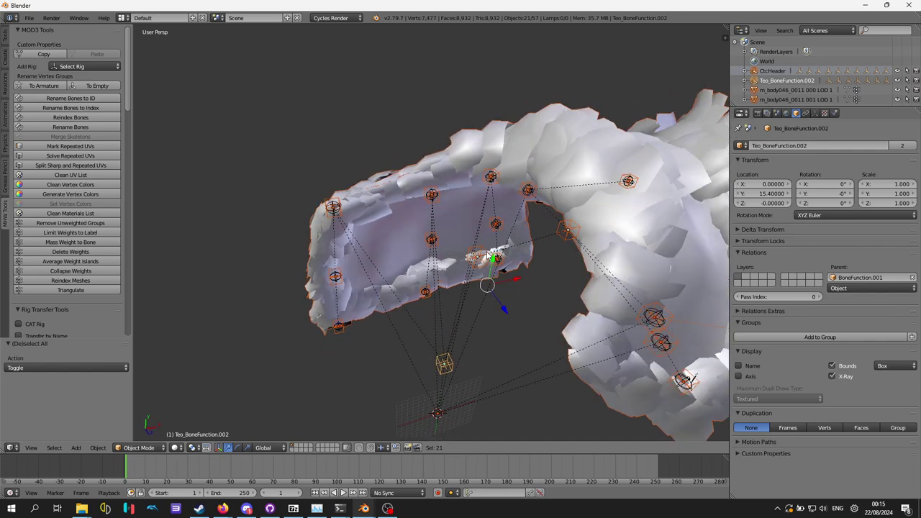
middle_click_drag(484, 324, 472, 277)
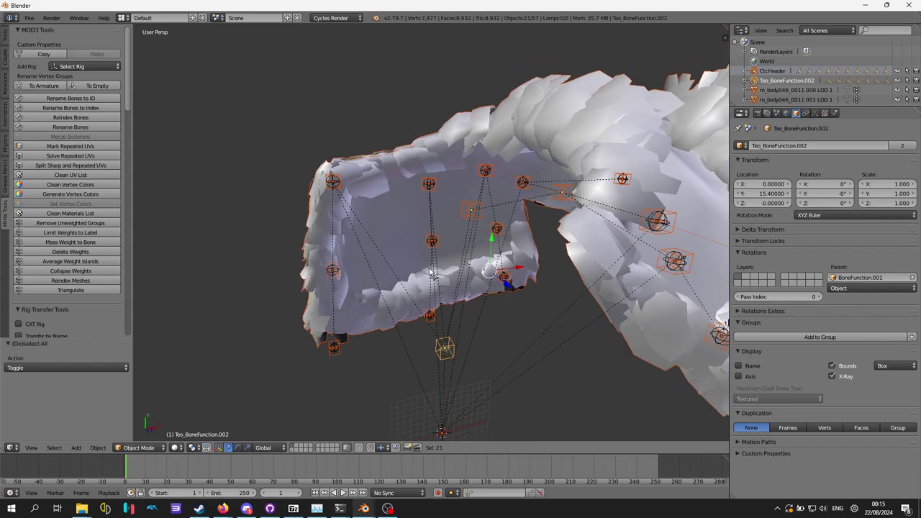
scroll(472, 268, "down", 4)
mouse_move(460, 317)
middle_mouse_down()
mouse_move(515, 338)
mouse_move(464, 317)
middle_mouse_up()
right_click(777, 75)
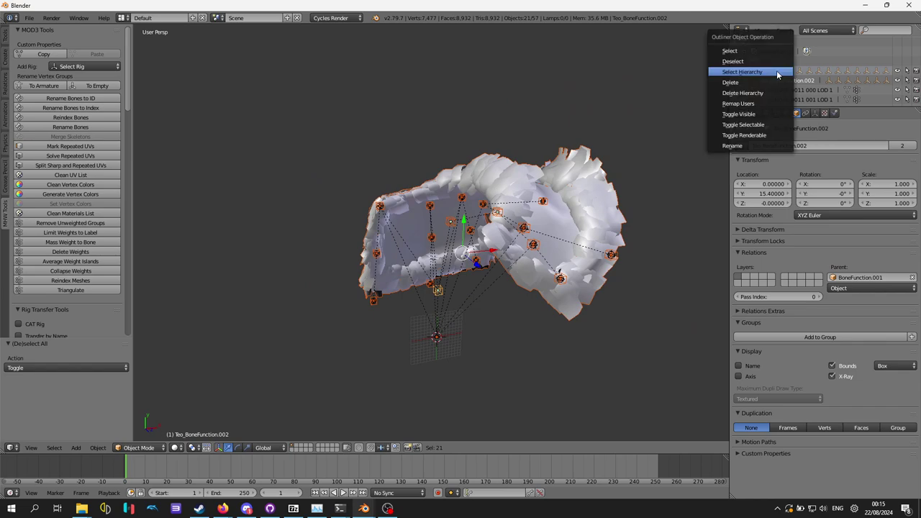
left_click(777, 72)
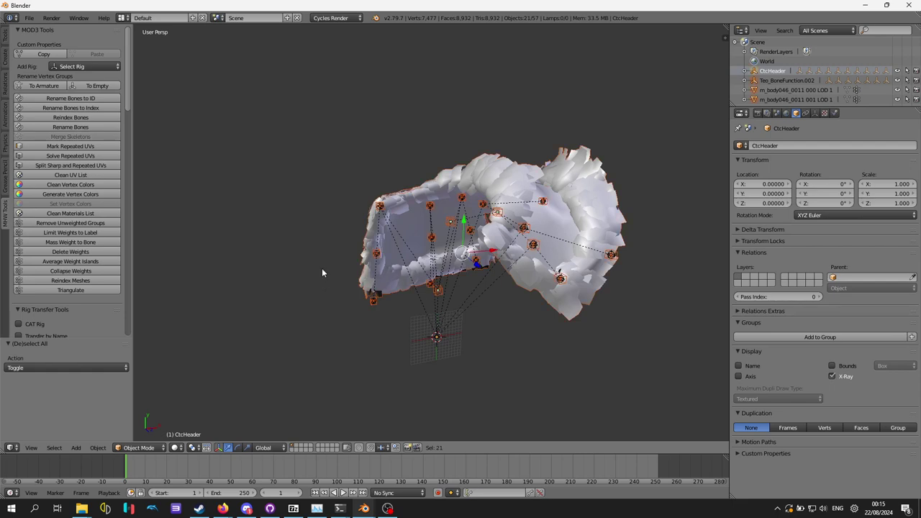
middle_click_drag(376, 287, 403, 292)
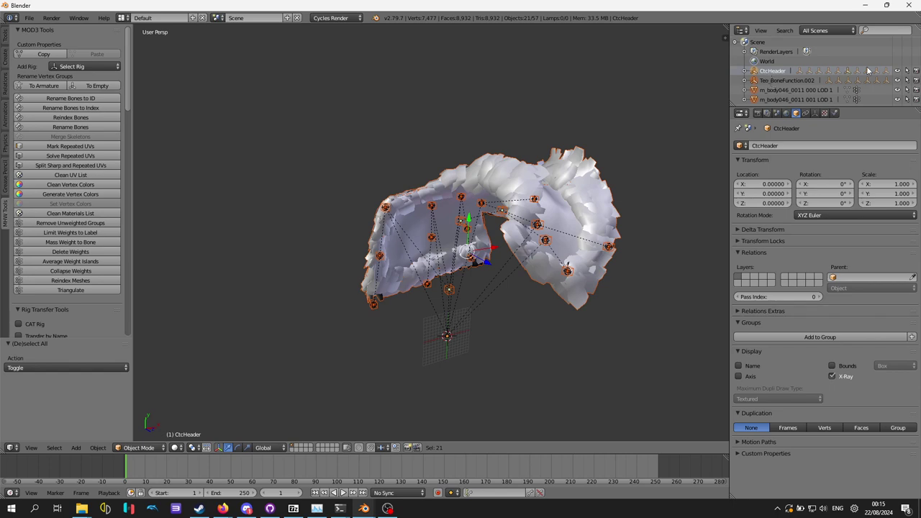
Step: Inspect CtcHeader > CtcChain > CtcNode > *Frame in the Outliner, then collapse the hierarchy
left_click(908, 70)
left_click(745, 70)
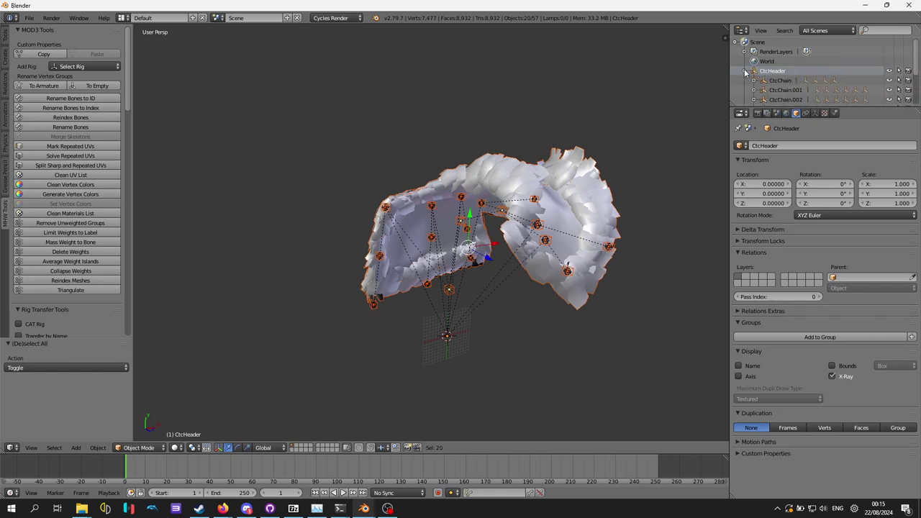
scroll(832, 61, "down", 3)
scroll(855, 95, "up", 2)
left_click(753, 63)
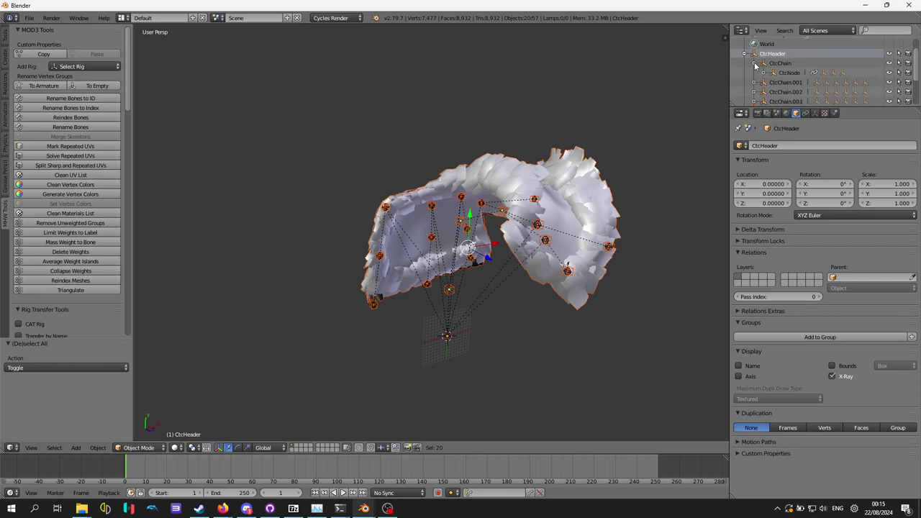
left_click(764, 73)
left_click(800, 92)
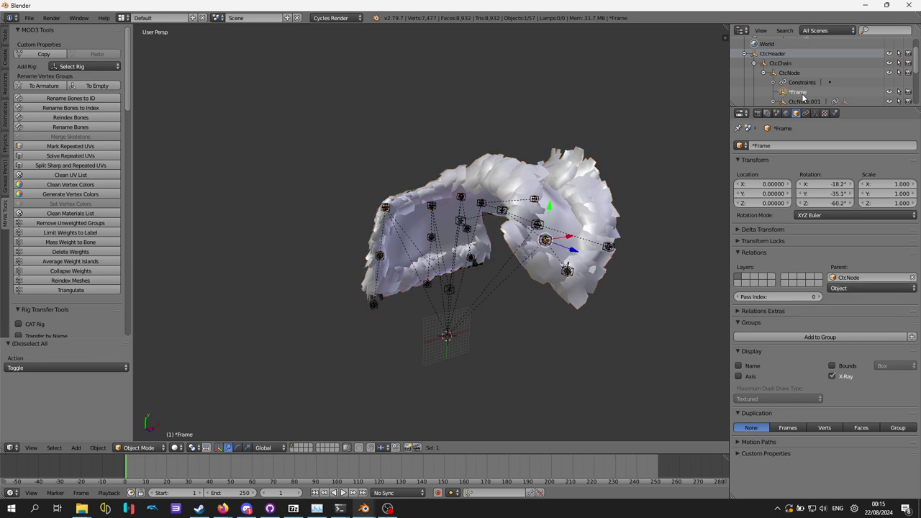
left_click(747, 55)
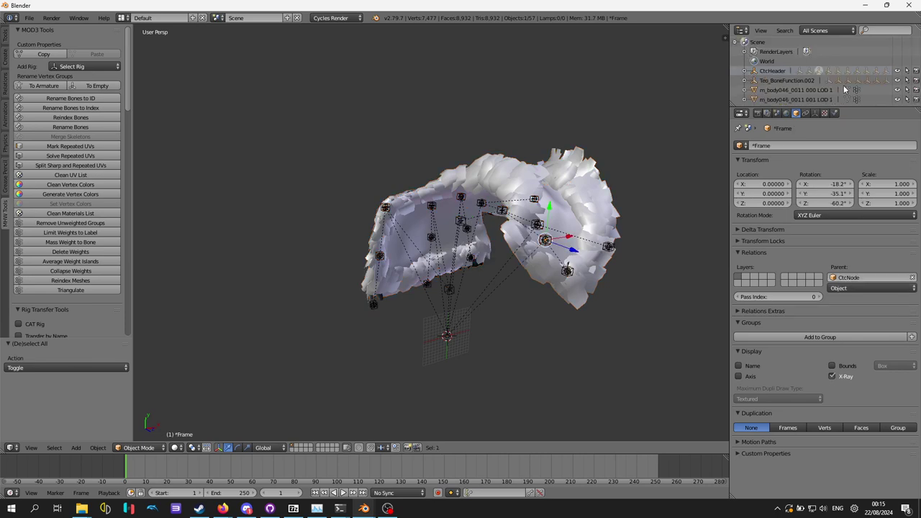
Step: Copy all 57 cape objects to the buffer and switch to the body scene window
key("a")
key("ctrl+c")
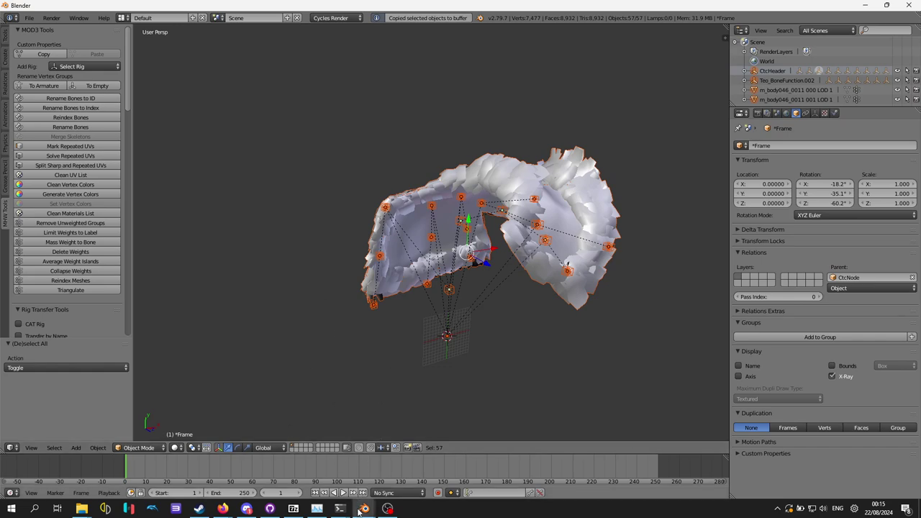
mouse_move(364, 509)
left_click(421, 465)
Step: Enlarge the Outliner in the body scene window to list all objects
middle_click_drag(345, 338, 406, 244)
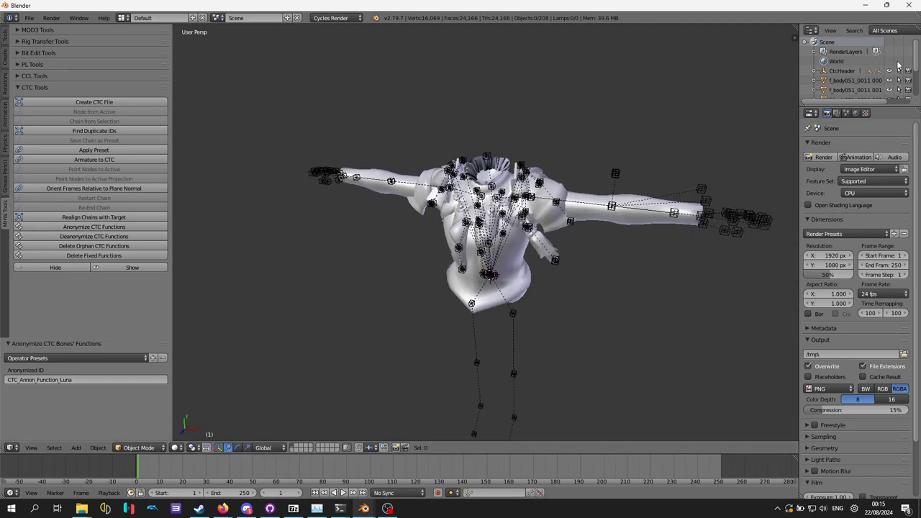
left_click_drag(876, 108, 874, 220)
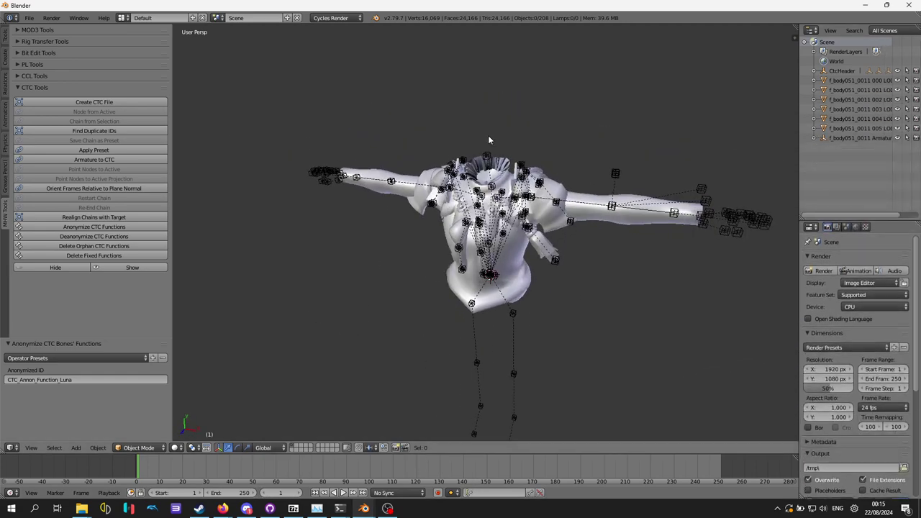
left_click(29, 17)
mouse_move(475, 213)
middle_mouse_down()
mouse_move(477, 173)
mouse_move(476, 205)
middle_mouse_up()
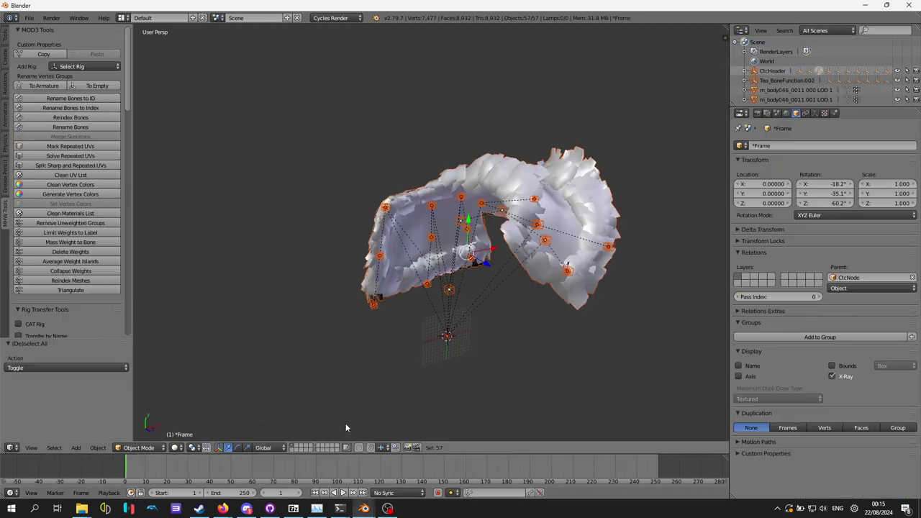
mouse_move(363, 508)
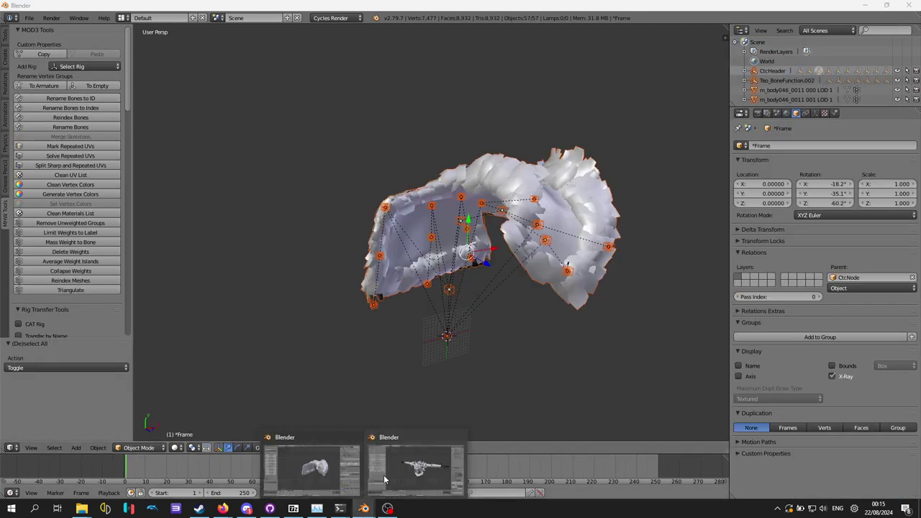
left_click(412, 450)
Step: Deselect everything in the body scene and paste the cape objects from the buffer
middle_click_drag(424, 324, 526, 324)
middle_click_drag(715, 132, 468, 259)
key("a")
key("a")
scroll(426, 225, "up", 2)
middle_click_drag(425, 225, 632, 246)
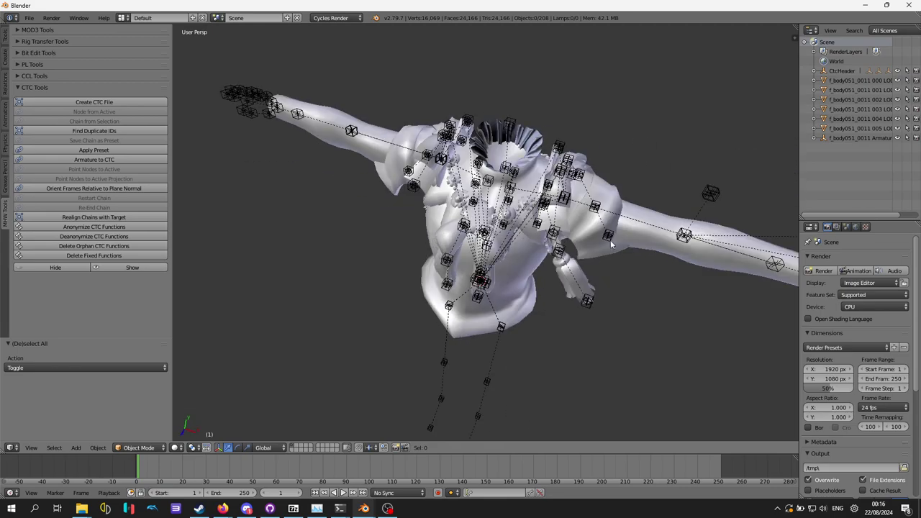
middle_click_drag(491, 123, 509, 300)
key("ctrl+v")
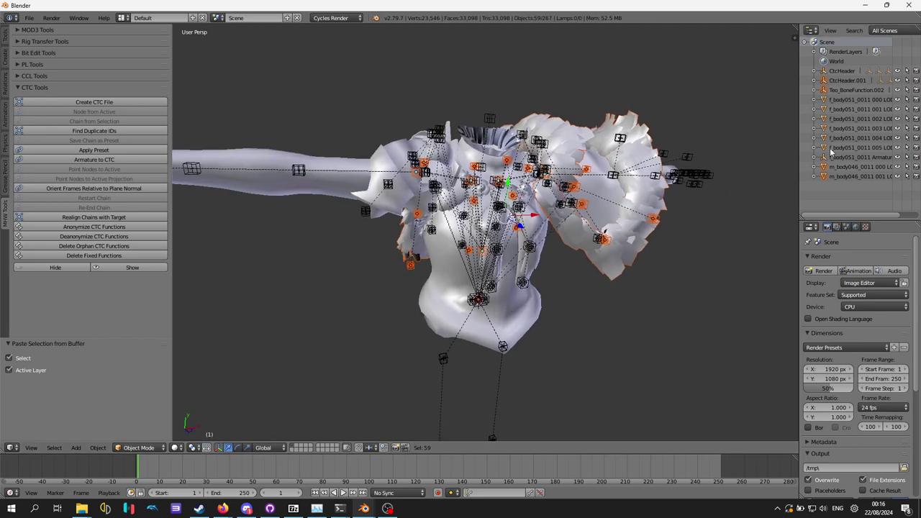
Step: Widen the Outliner, expand the cape and body hierarchies, and select only Teo_BoneFunction.002
left_click_drag(797, 154, 592, 148)
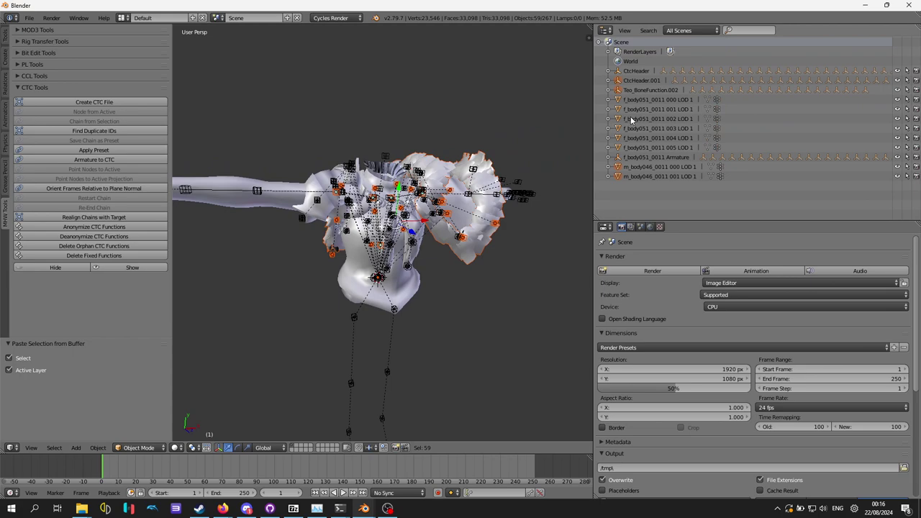
left_click(608, 90)
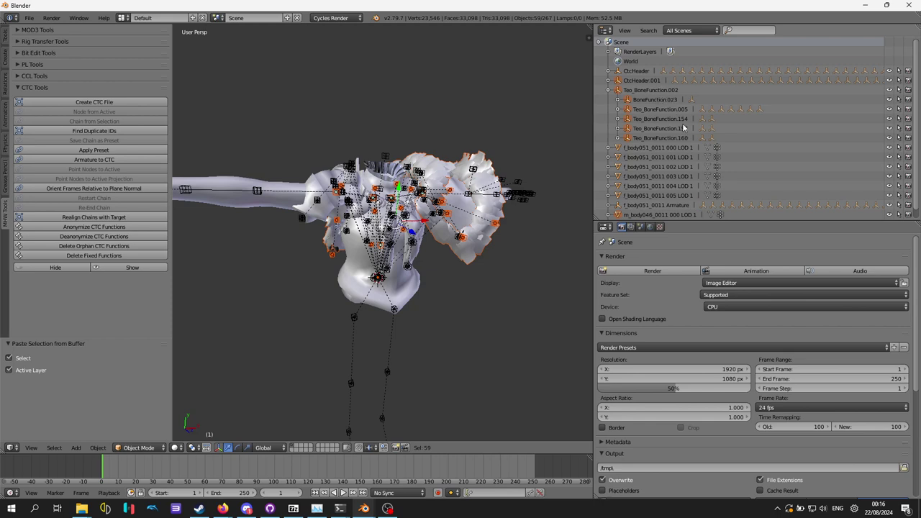
scroll(690, 135, "down", 1)
left_click(611, 200)
scroll(698, 136, "down", 4)
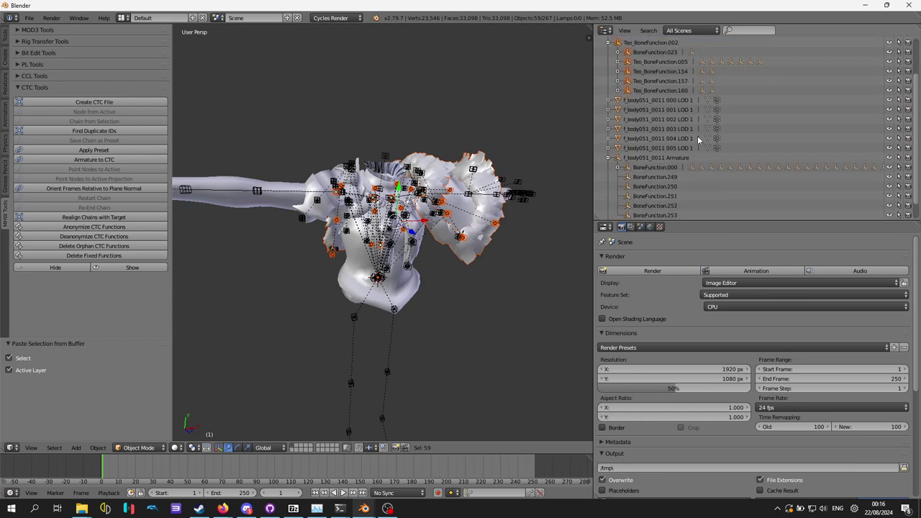
left_click(663, 43)
scroll(665, 88, "up", 1)
scroll(676, 81, "down", 1)
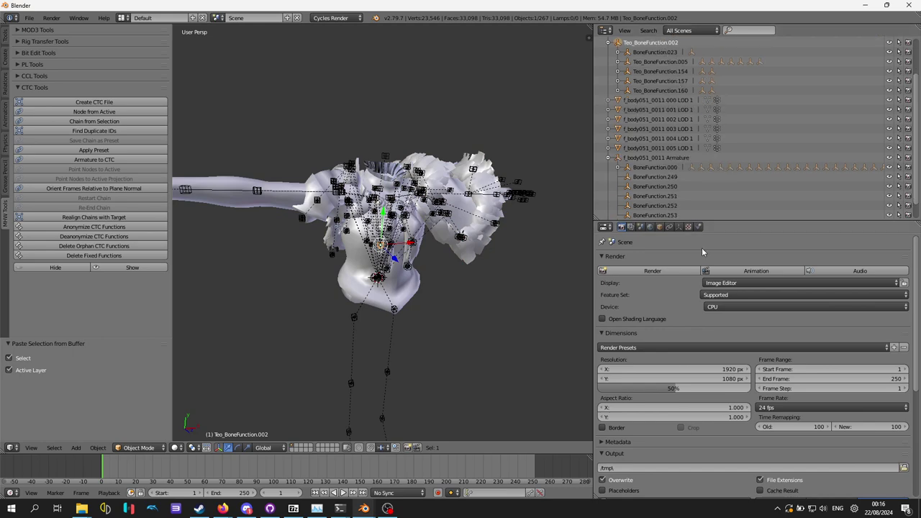
Step: In Object properties, collapse Transform, Relations, Groups and Display, and expand Custom Properties
left_click(660, 227)
scroll(711, 350, "down", 4)
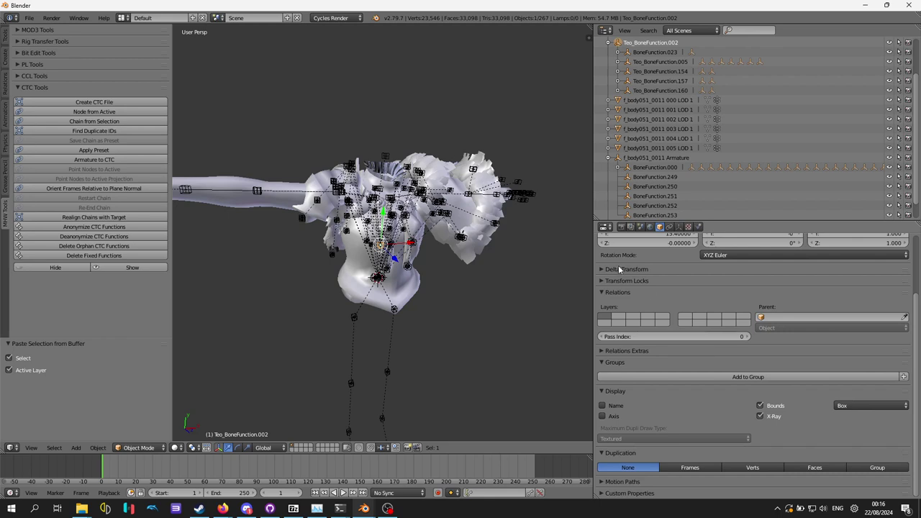
scroll(617, 263, "up", 3)
left_click(613, 274)
left_click(613, 284)
left_click(613, 285)
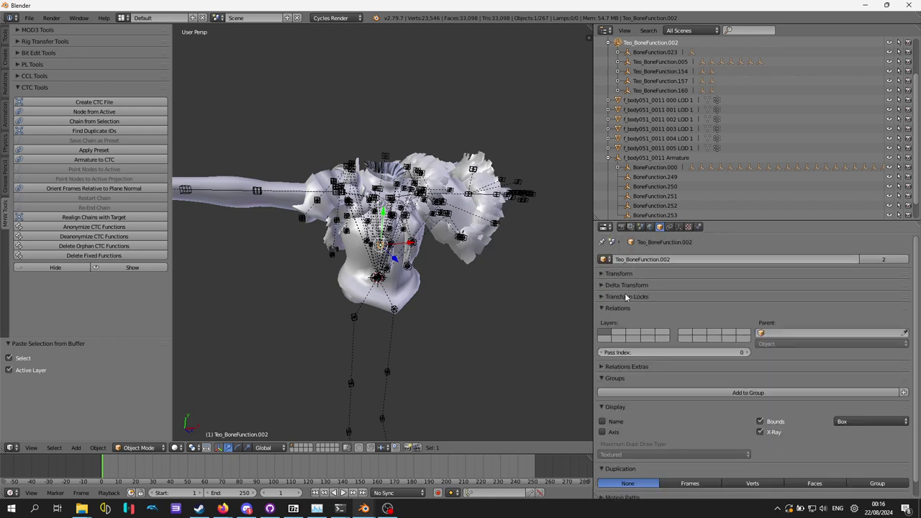
left_click(619, 309)
left_click(619, 333)
left_click(617, 342)
left_click(628, 396)
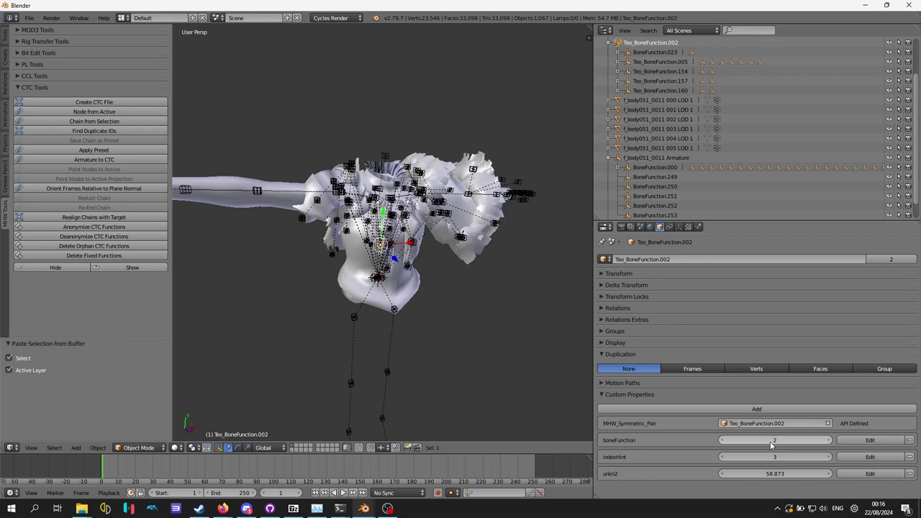
Step: Compare custom properties of Teo_BoneFunction.160, .005 and .002
left_click(660, 90)
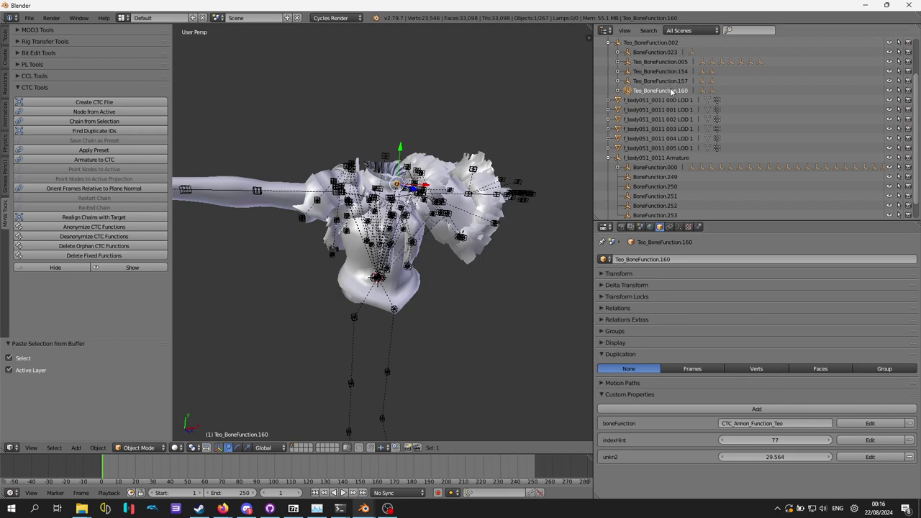
left_click(668, 61)
scroll(670, 68, "up", 1)
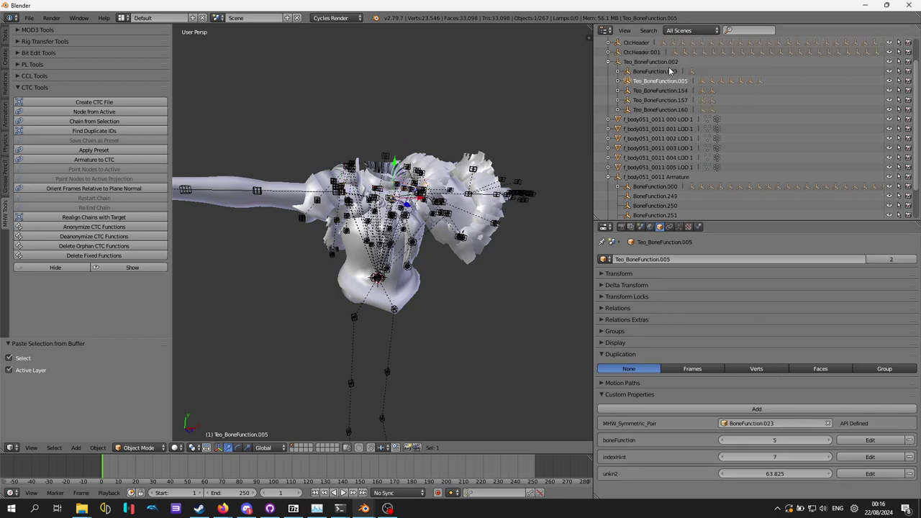
left_click(659, 62)
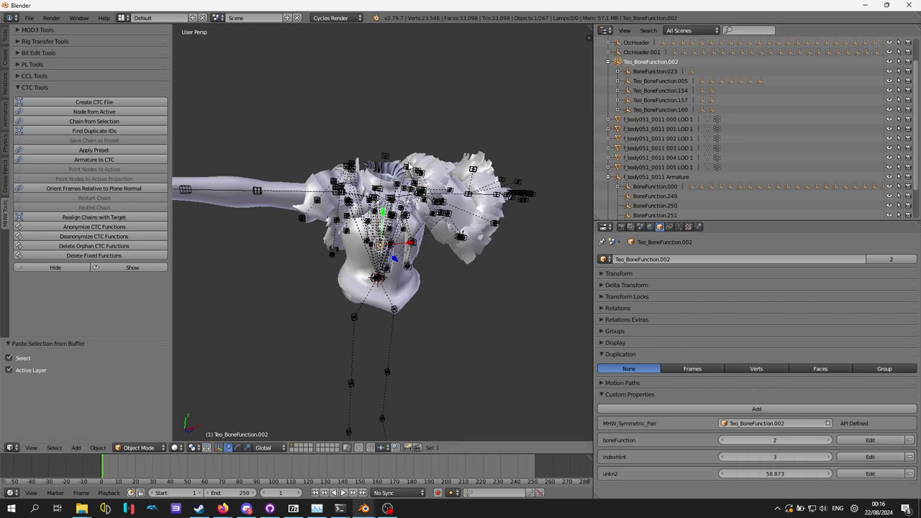
scroll(727, 143, "down", 2)
Step: Expand body BoneFunction.000 > .013 > .001 and inspect the body's BoneFunction.002
left_click(618, 148)
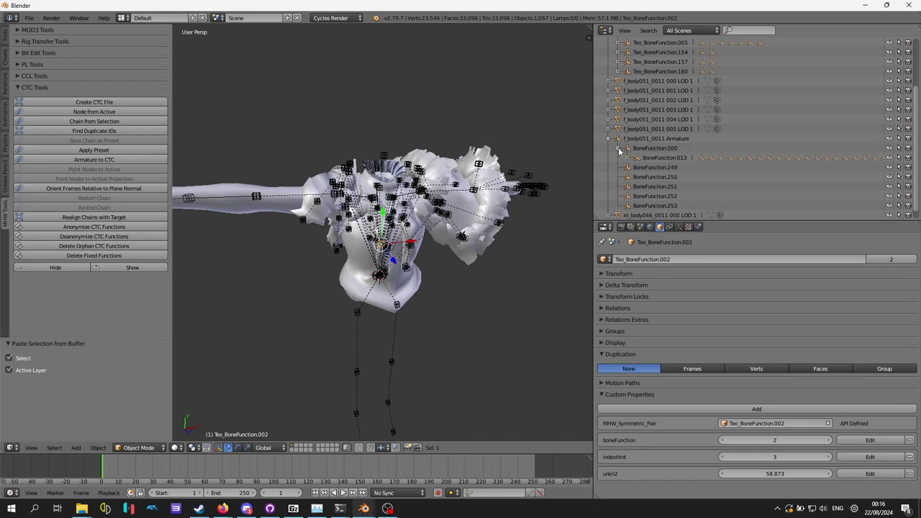
left_click(627, 158)
left_click(637, 167)
left_click(682, 177)
scroll(716, 109, "up", 3)
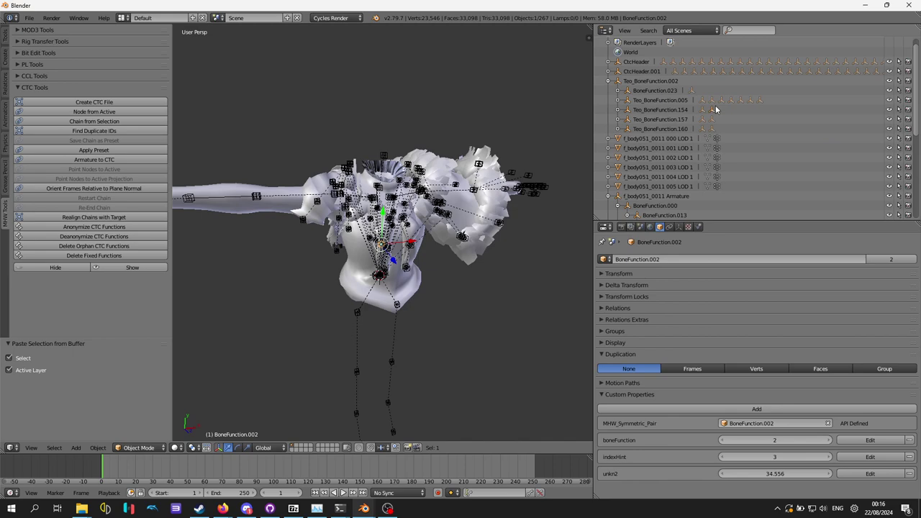
Step: Select BoneFunction.023 with Teo .005, .154, .157, .160, then reselect only BoneFunction.023
left_click(650, 90)
left_click(655, 100, "shift")
left_click(659, 109, "shift")
left_click(661, 117, "shift")
left_click(661, 128, "shift")
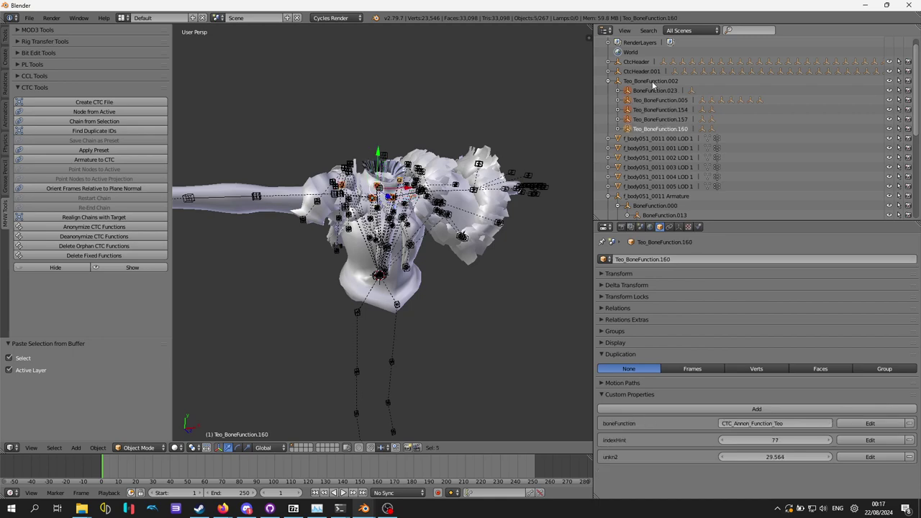
left_click(657, 92)
middle_click_drag(408, 254, 394, 290)
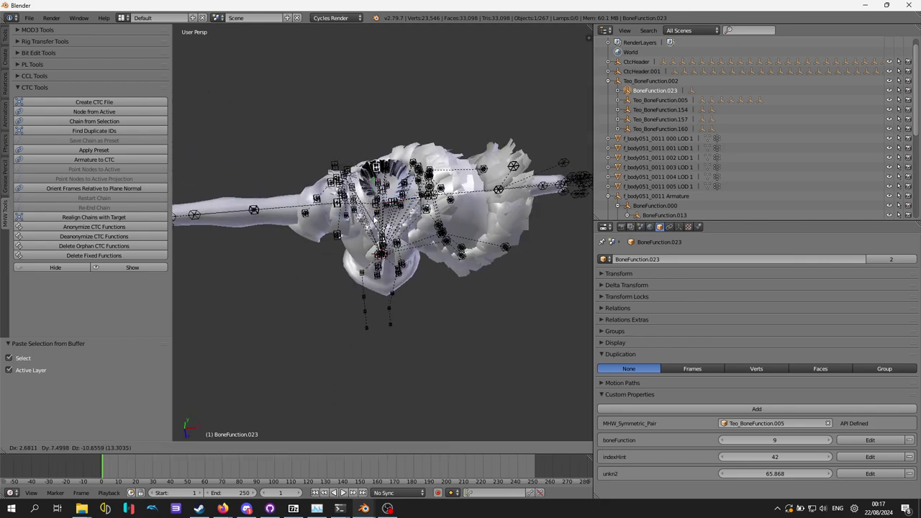
middle_click_drag(370, 201, 393, 216)
Step: Compare BoneFunction.023 and its child BoneFunction.022 against Teo_BoneFunction.002 and .005
left_click(657, 81)
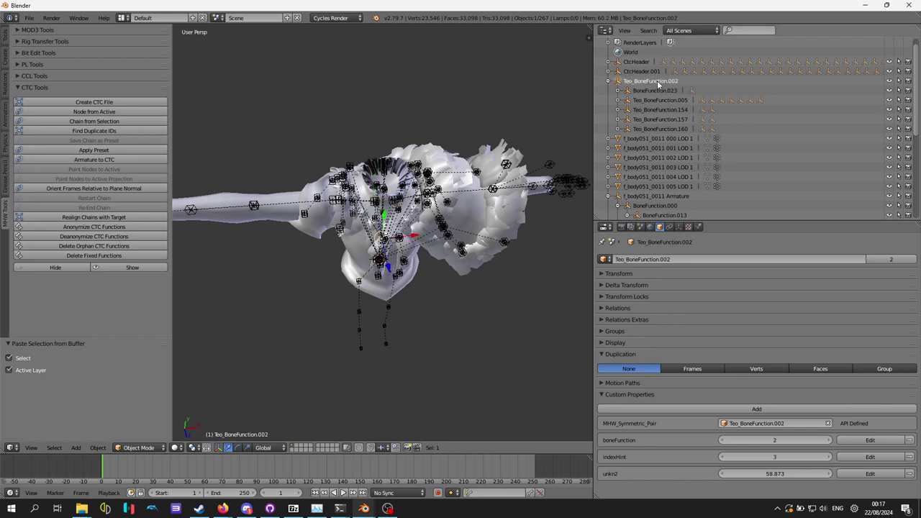
left_click(616, 91)
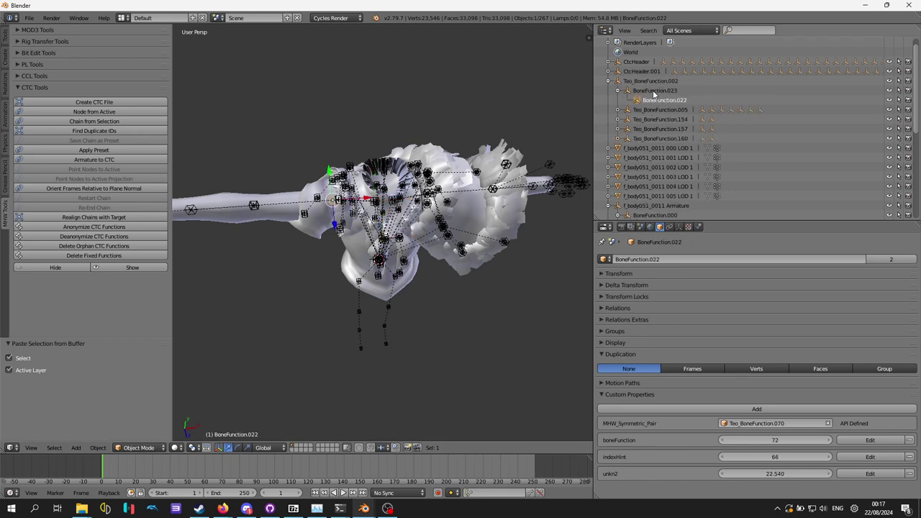
left_click(652, 91)
left_click(617, 91)
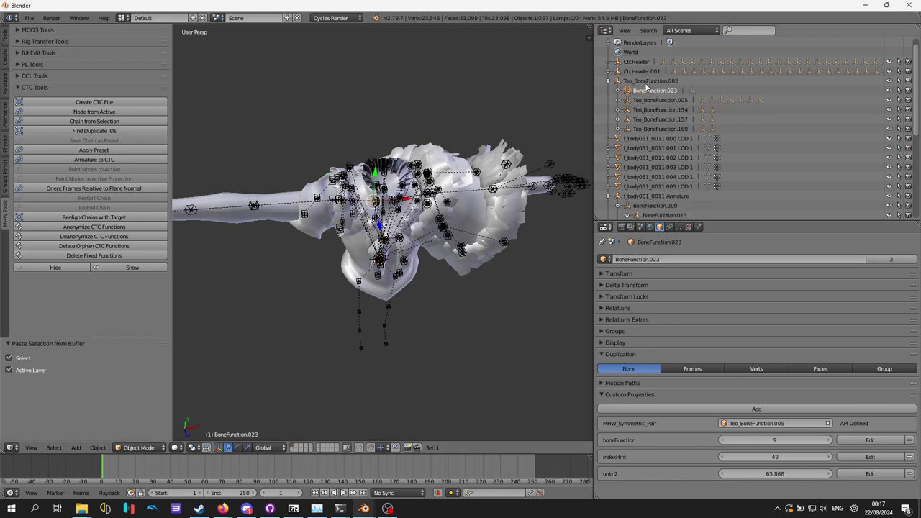
left_click(647, 82)
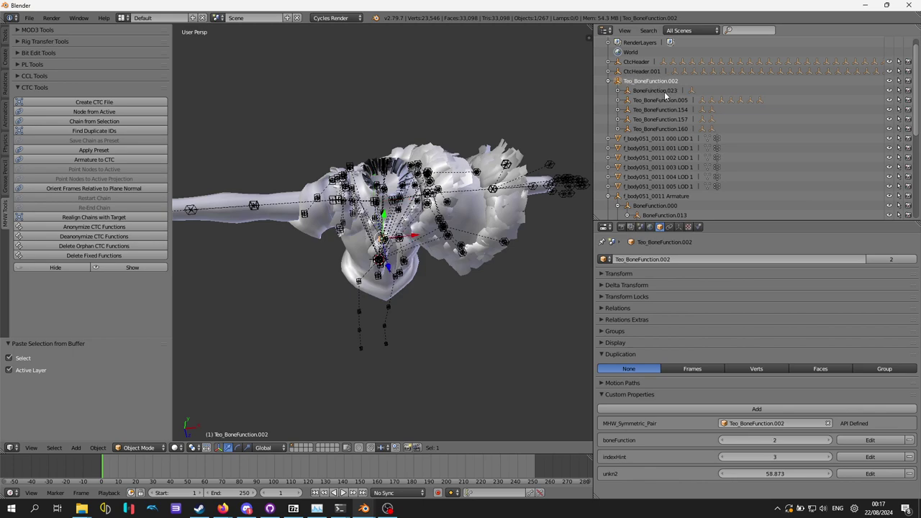
left_click(672, 91)
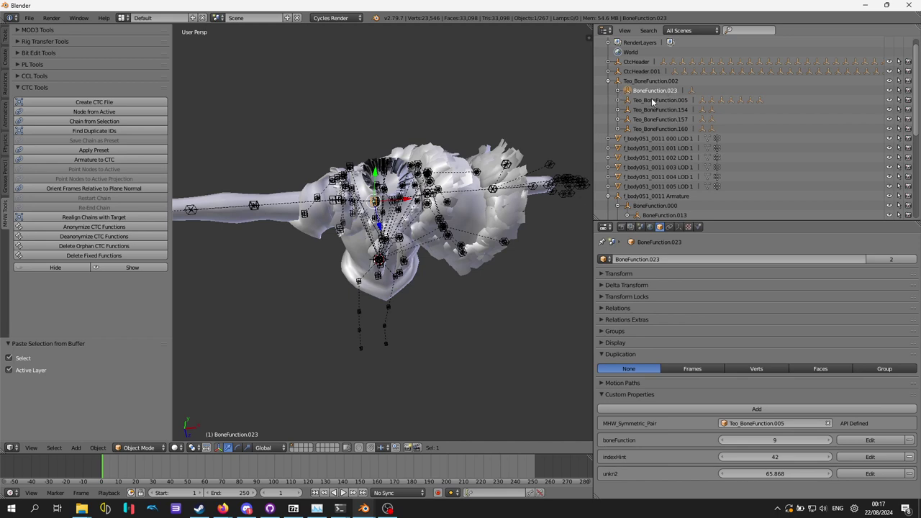
left_click(652, 101)
middle_click_drag(504, 144, 545, 130)
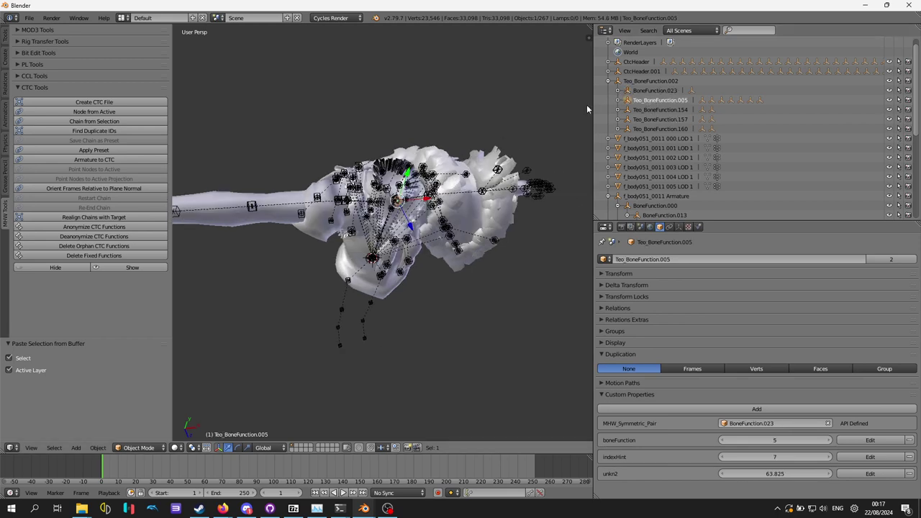
left_click(652, 92)
Step: Test-move BoneFunction.023 with G, then add BoneFunction.022 to the selection
key("g")
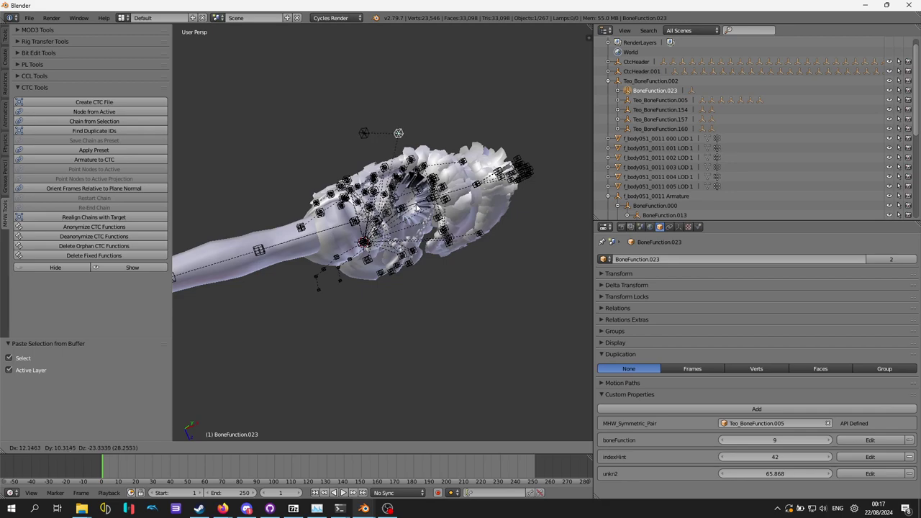
left_click(420, 223)
scroll(422, 241, "up", 5)
middle_click_drag(423, 241, 432, 187)
scroll(432, 187, "down", 4)
right_click(363, 176, "shift")
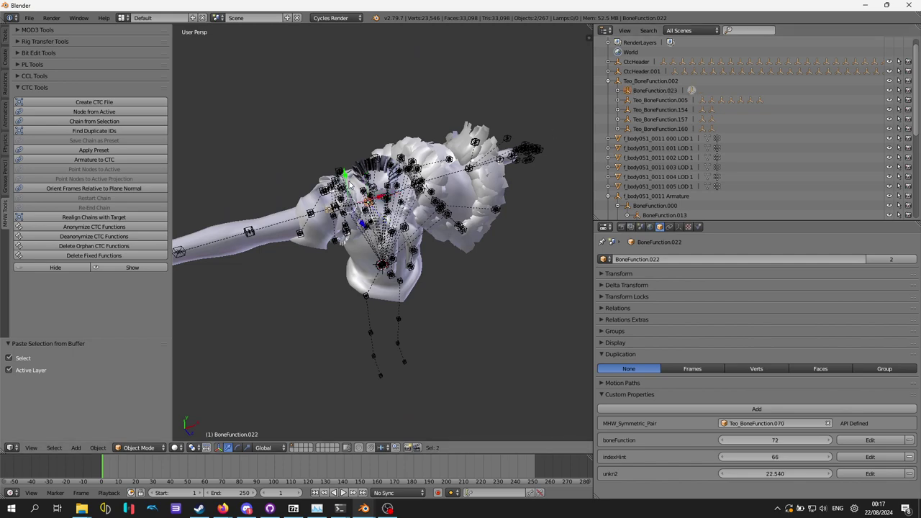
Step: Delete the duplicate bones BoneFunction.023 and BoneFunction.022
key("x")
left_click(388, 131)
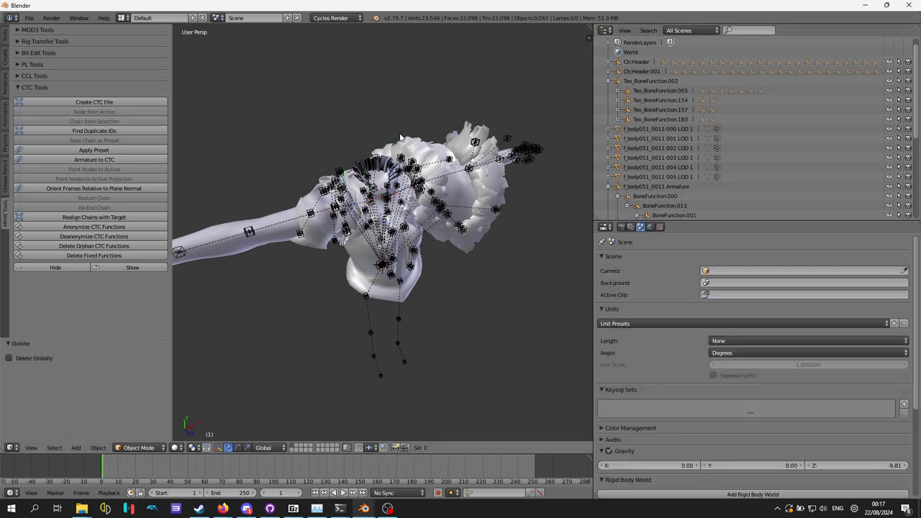
left_click(652, 82)
scroll(698, 136, "down", 2)
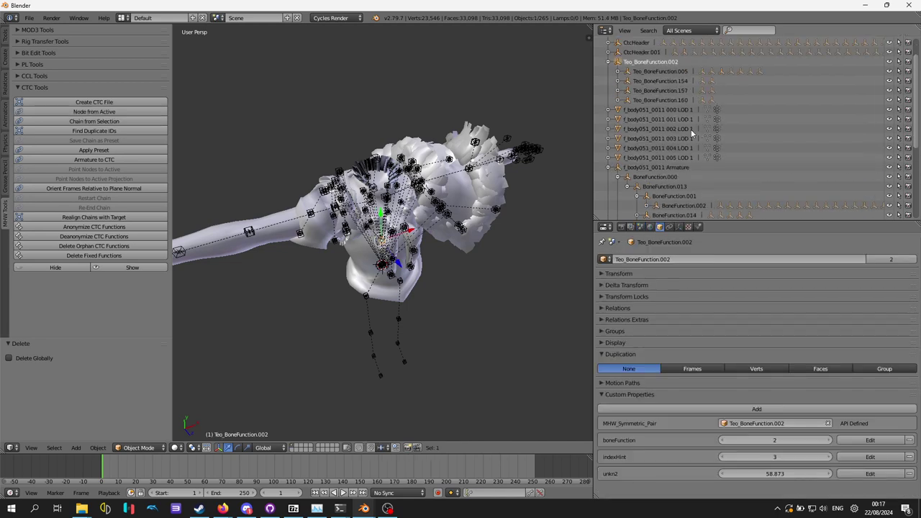
Step: Select Teo_BoneFunction.005, .154, .157, .160, with body BoneFunction.002 as the parent target
left_click(659, 71)
left_click(661, 80, "shift")
left_click(661, 90, "shift")
left_click(662, 100, "shift")
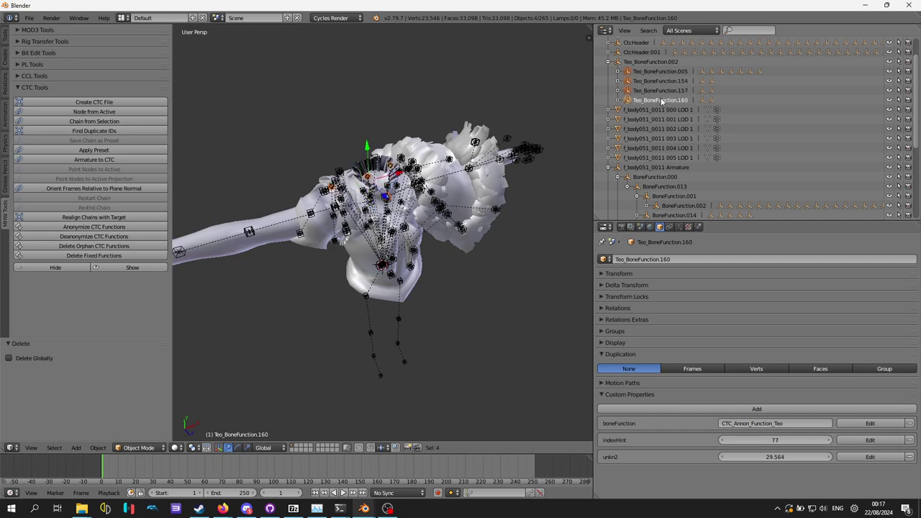
left_click(691, 206, "shift")
Step: Parent them with Object (Keep Transform) and verify the children under BoneFunction.002
key("ctrl+p")
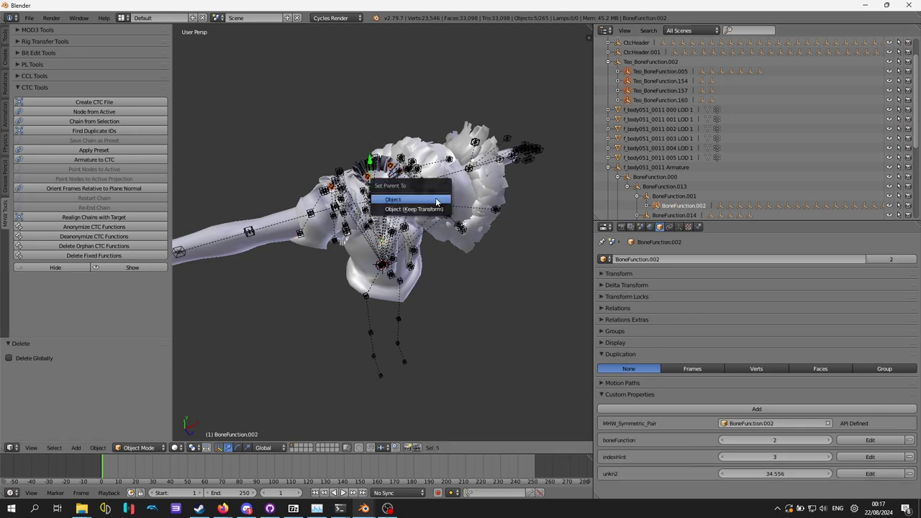
left_click(441, 209)
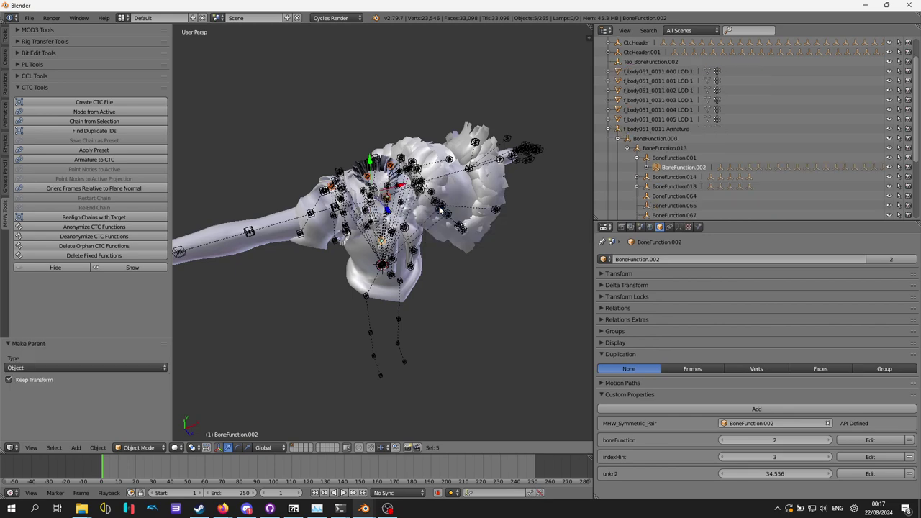
left_click(646, 167)
scroll(744, 119, "down", 4)
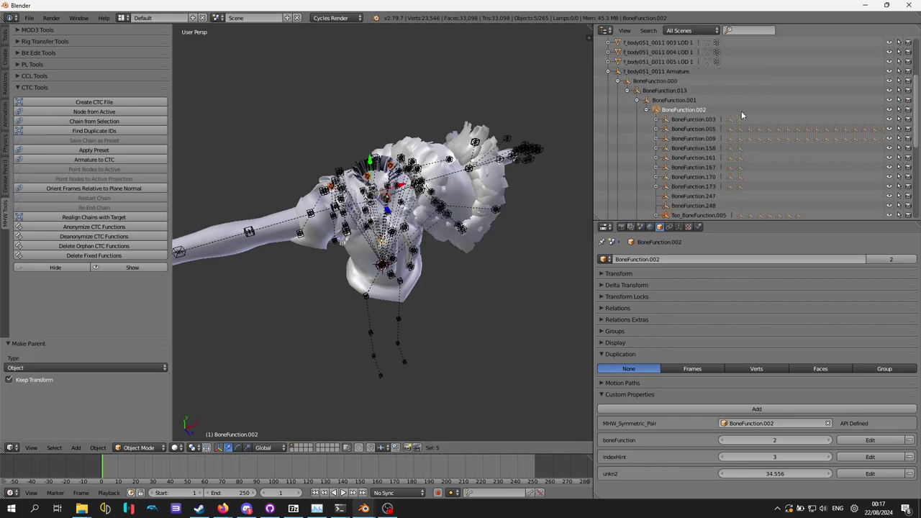
mouse_move(512, 163)
middle_mouse_down()
mouse_move(496, 173)
mouse_move(513, 163)
middle_mouse_up()
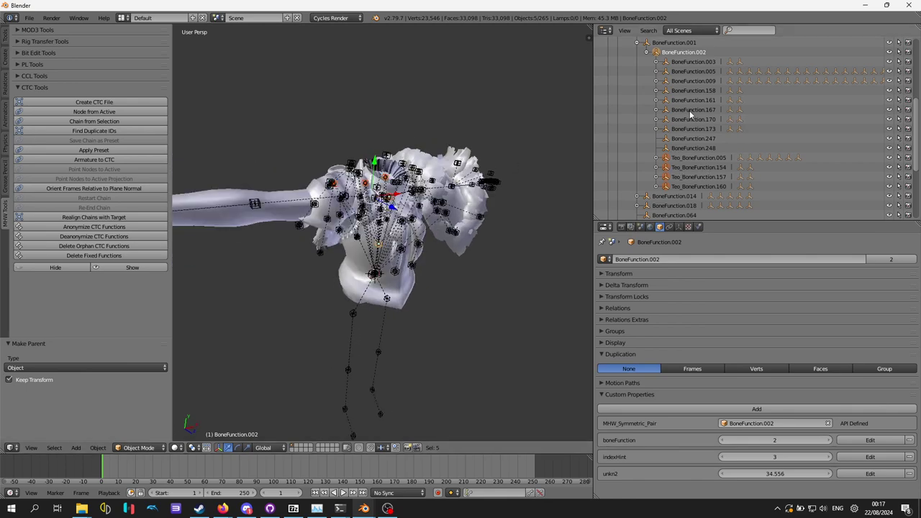
Step: Check the children and properties of Teo_BoneFunction.154, .157 and .160
left_click(656, 186)
left_click(656, 176)
left_click(656, 167)
left_click(691, 168)
left_click(656, 167)
left_click(657, 177)
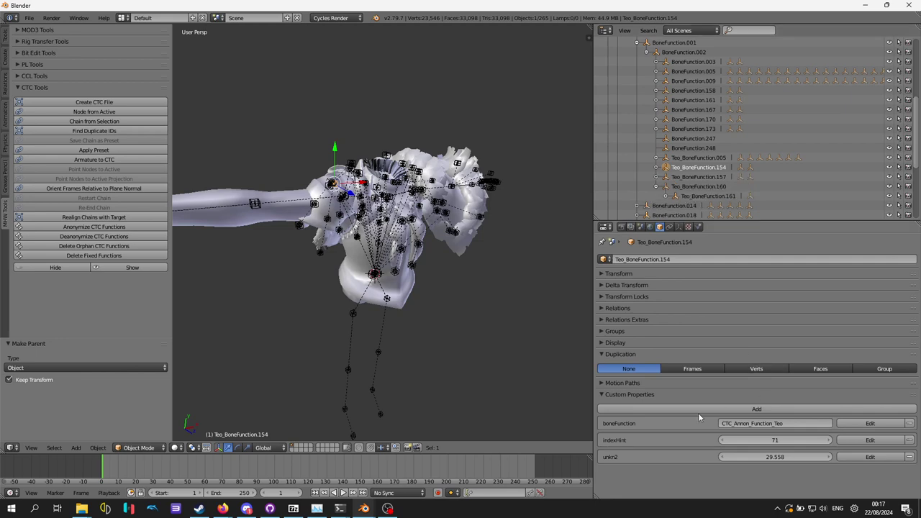
left_click(655, 187)
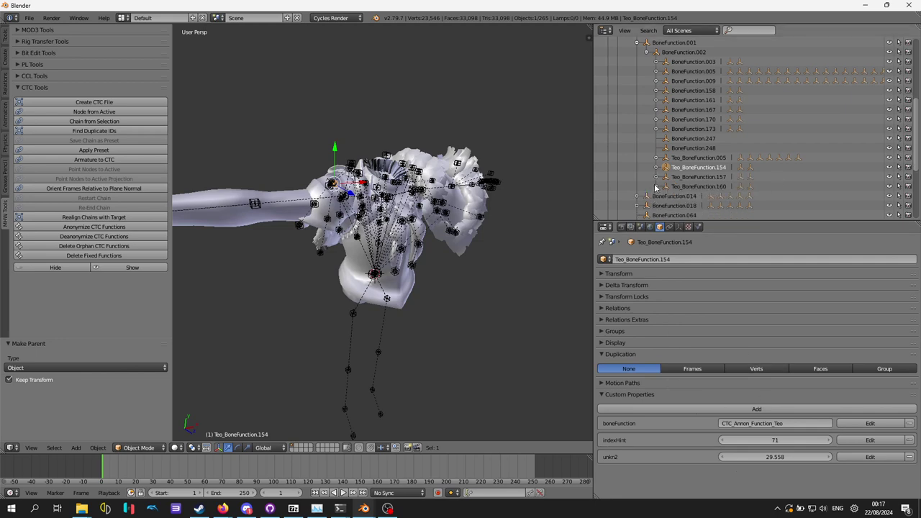
left_click(691, 177)
left_click(698, 187)
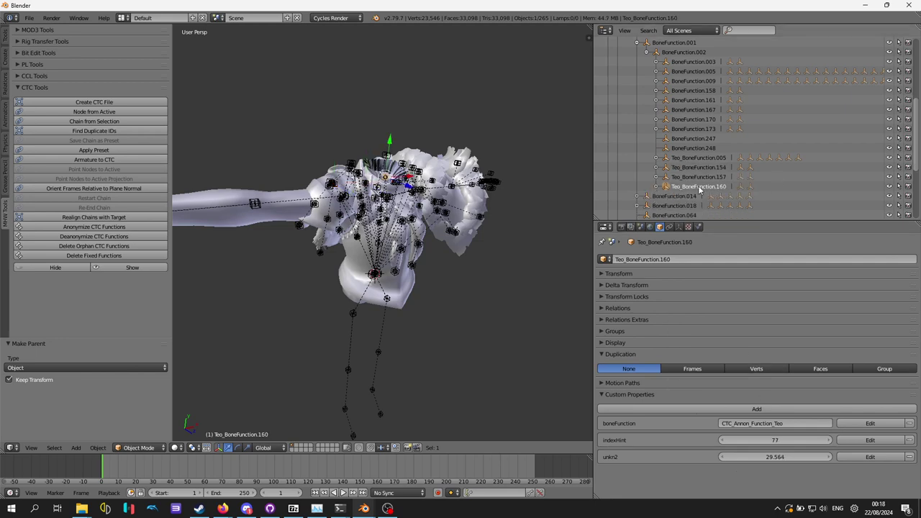
Step: Inspect Teo_BoneFunction.005, its child .070, and .070's children .150 and .163
left_click(703, 158)
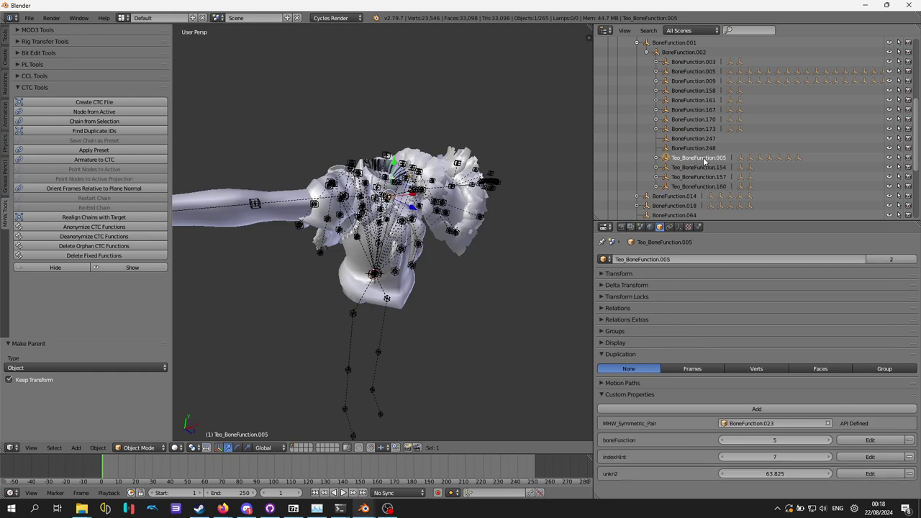
left_click(656, 158)
left_click(706, 167)
left_click(666, 168)
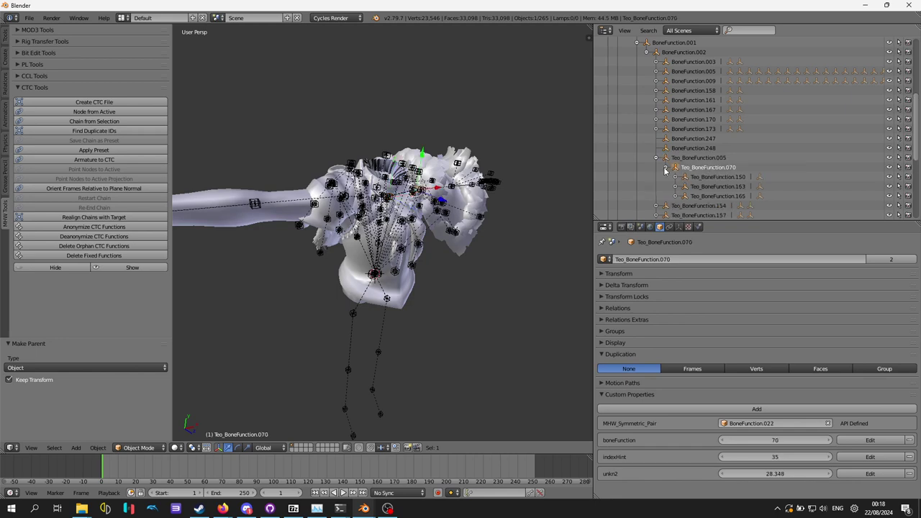
left_click(722, 178)
left_click(724, 186)
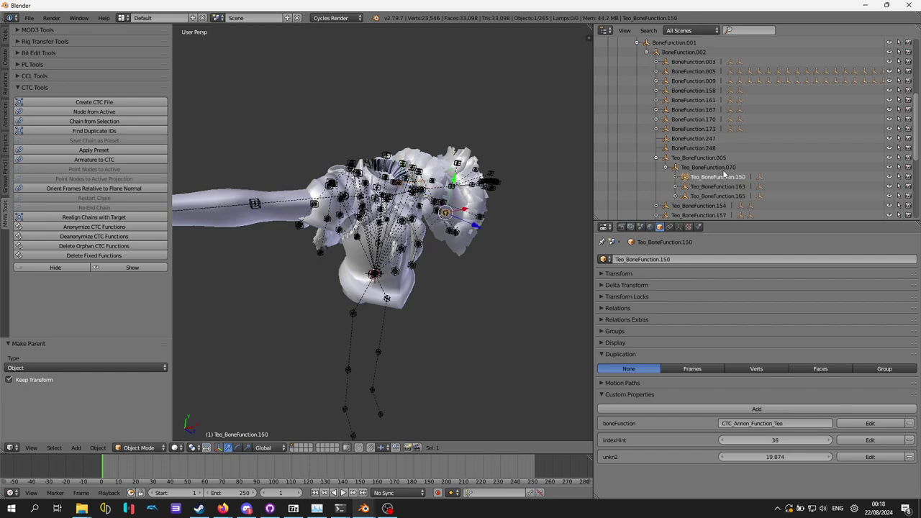
left_click(723, 170)
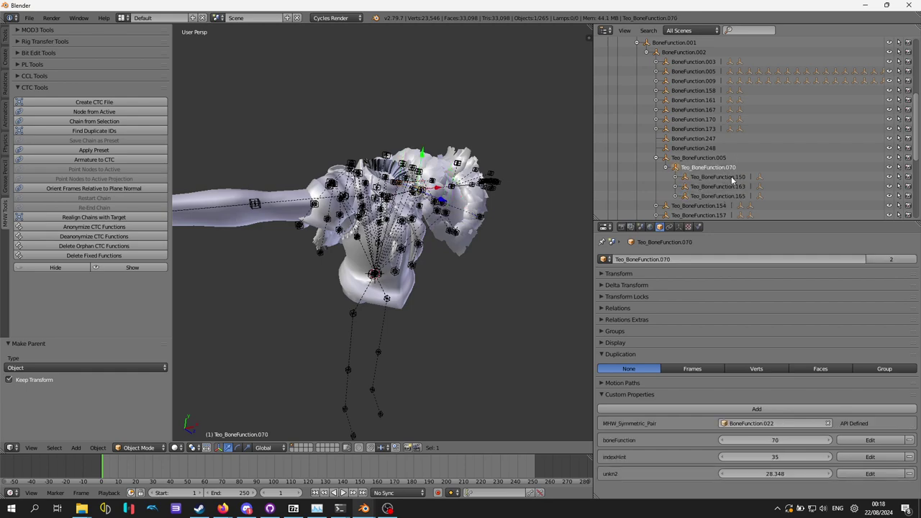
Step: Inspect the body's BoneFunction.070, then select Teo_BoneFunction.150, .163 and .165
left_click(656, 71)
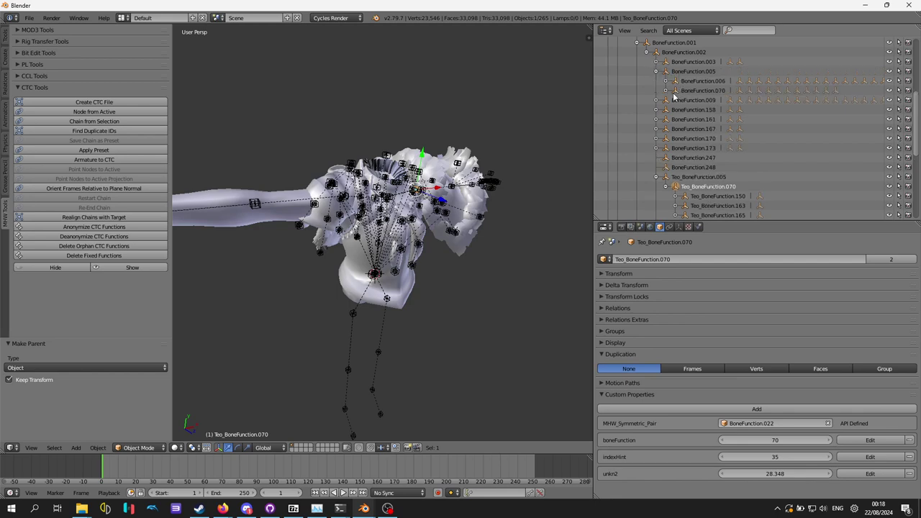
left_click(694, 91)
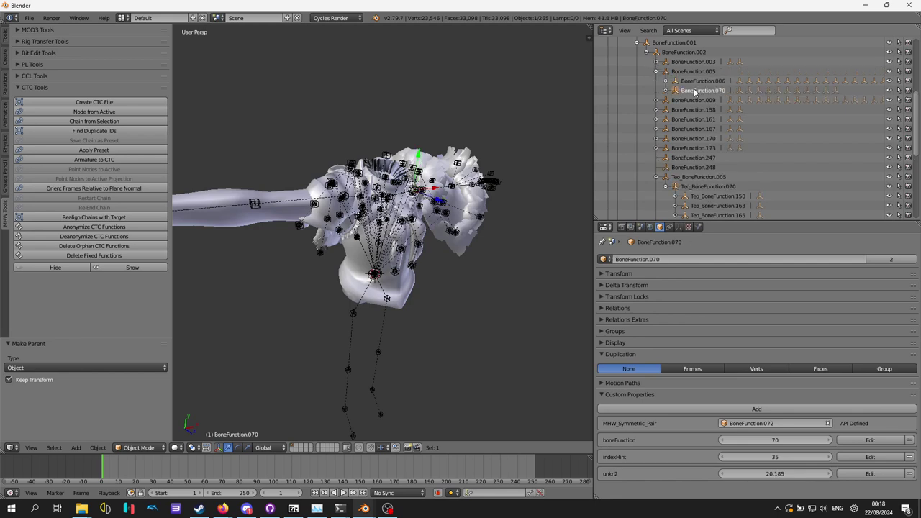
left_click(719, 197)
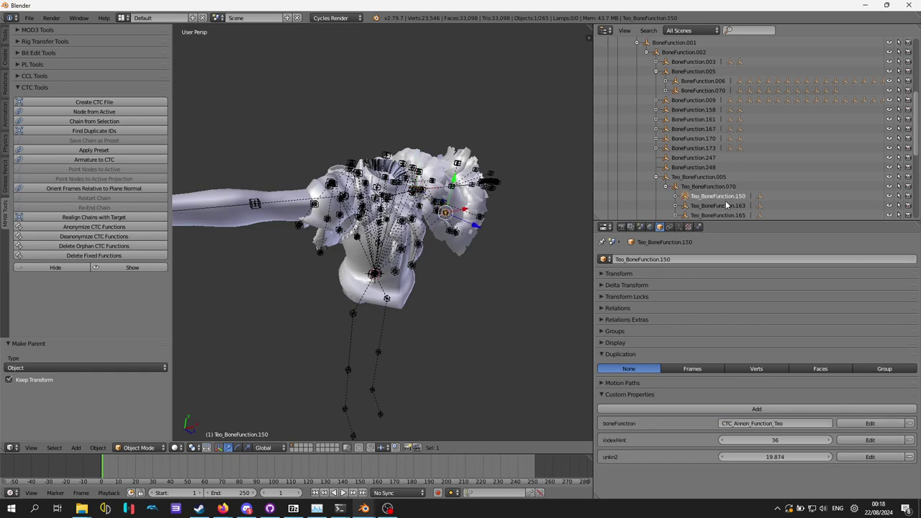
left_click(726, 205, "shift")
left_click(729, 214, "shift")
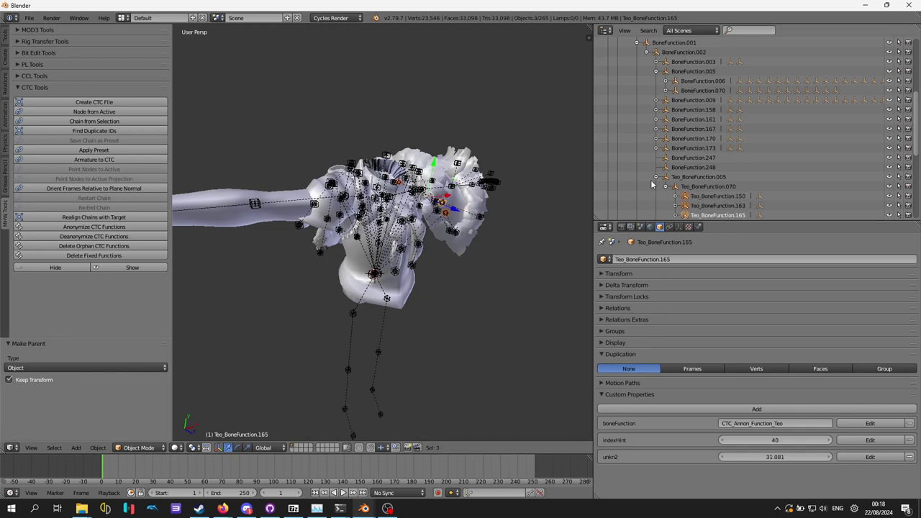
Step: Parent Teo bones .150, .163 and .165 under the body's BoneFunction.070, keeping transforms
left_click(715, 89, "shift")
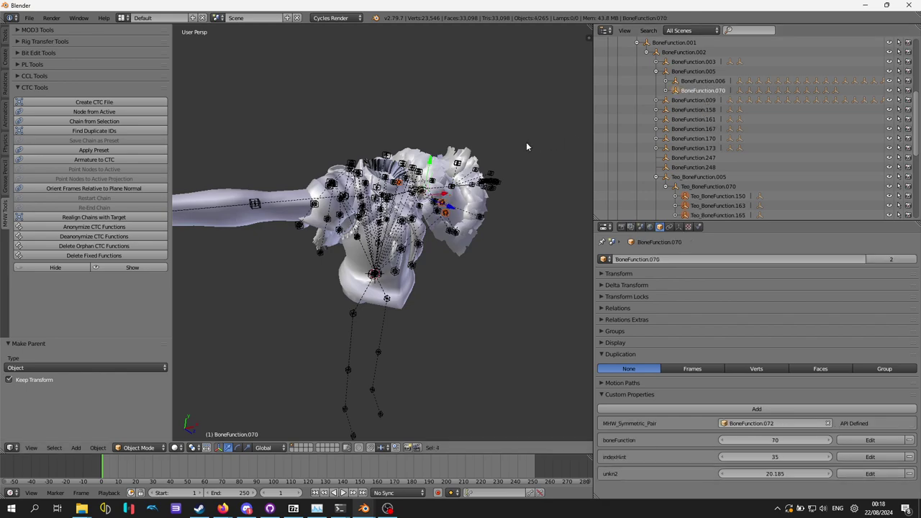
key("ctrl+p")
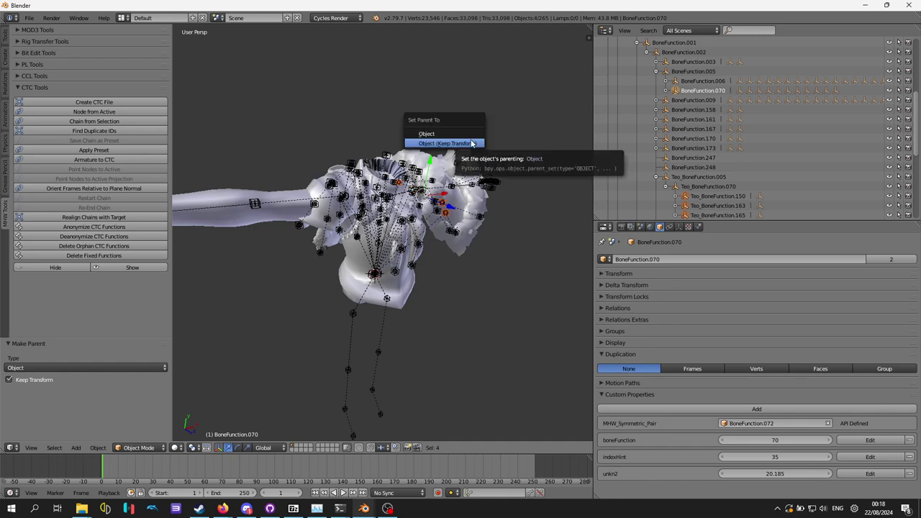
left_click(470, 141)
Step: Delete the duplicate bones Teo_BoneFunction.002, .005 and .070
scroll(720, 151, "down", 2)
left_click(706, 128)
scroll(747, 152, "up", 5)
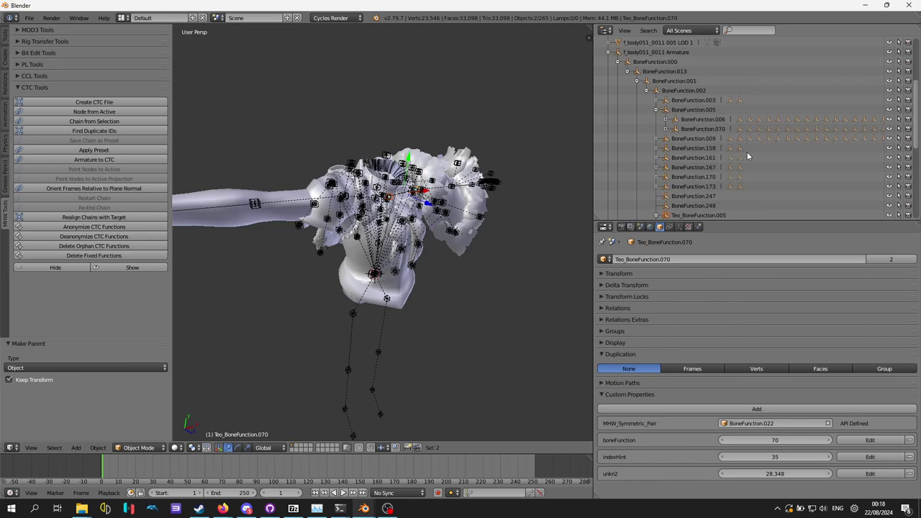
scroll(747, 152, "up", 4)
left_click(662, 62, "ctrl")
scroll(718, 129, "down", 8)
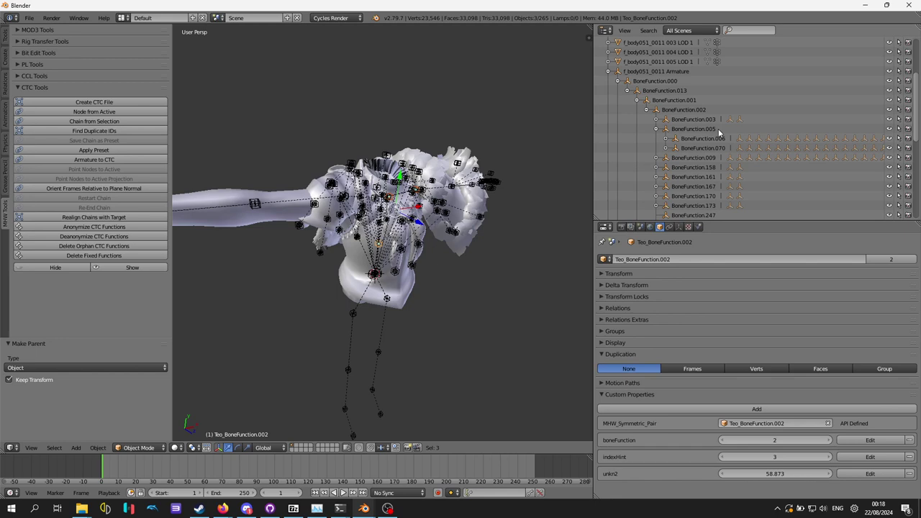
key("x")
left_click(452, 186)
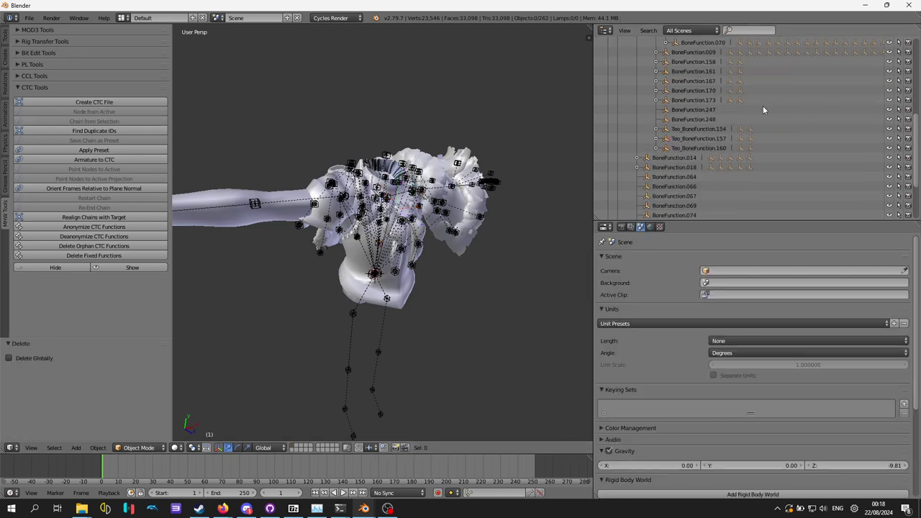
scroll(790, 136, "up", 4)
right_click(381, 238)
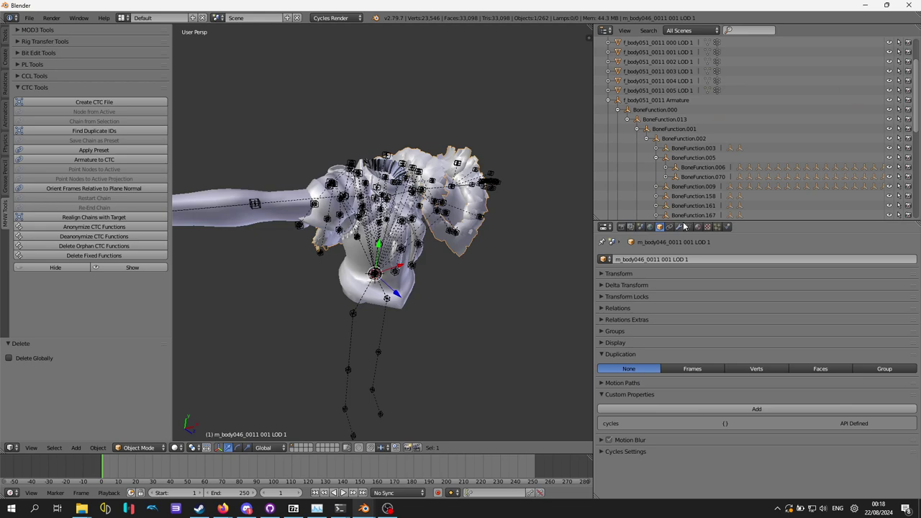
Step: Review the Vertex Groups list of body mesh m_body046_0011 001 LOD 1 in Mesh Data
left_click(689, 227)
scroll(694, 364, "up", 2)
scroll(693, 364, "down", 2)
scroll(694, 363, "up", 2)
scroll(693, 361, "up", 3)
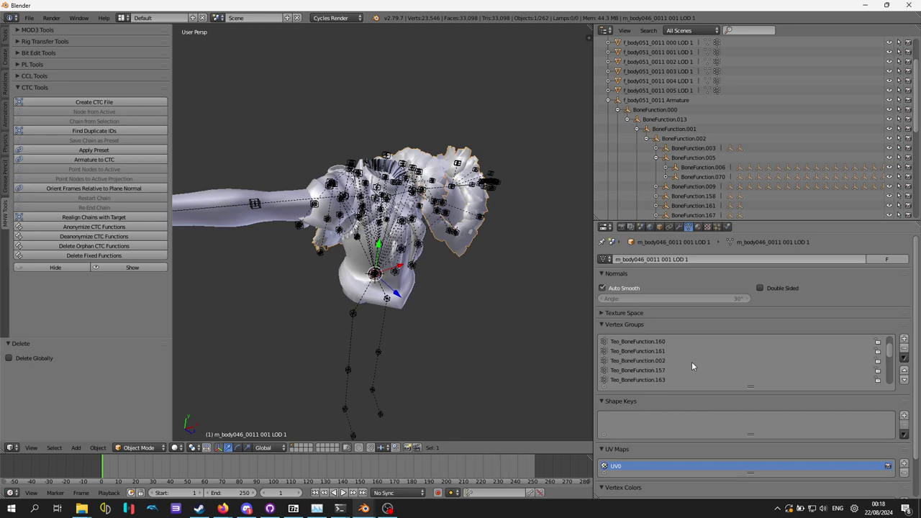
scroll(692, 362, "down", 5)
scroll(696, 365, "down", 1)
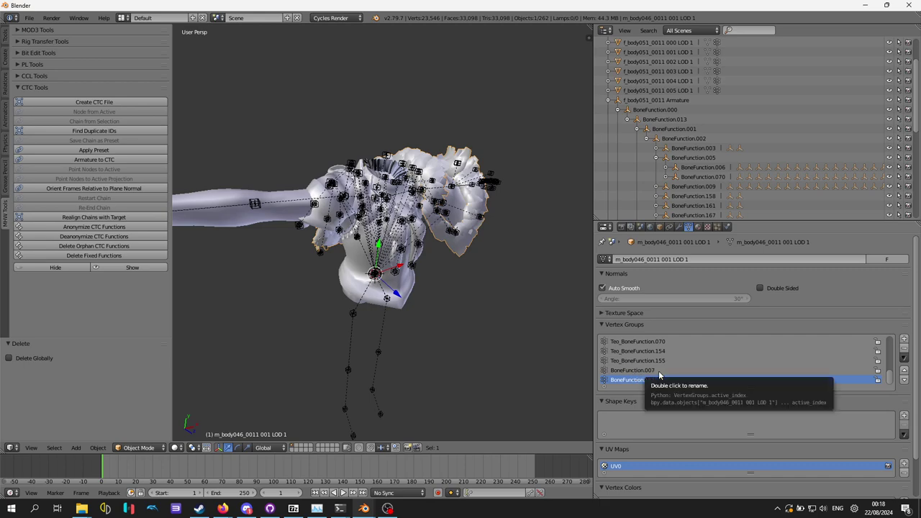
left_click_drag(889, 379, 891, 339)
scroll(729, 92, "up", 3)
scroll(690, 126, "down", 2)
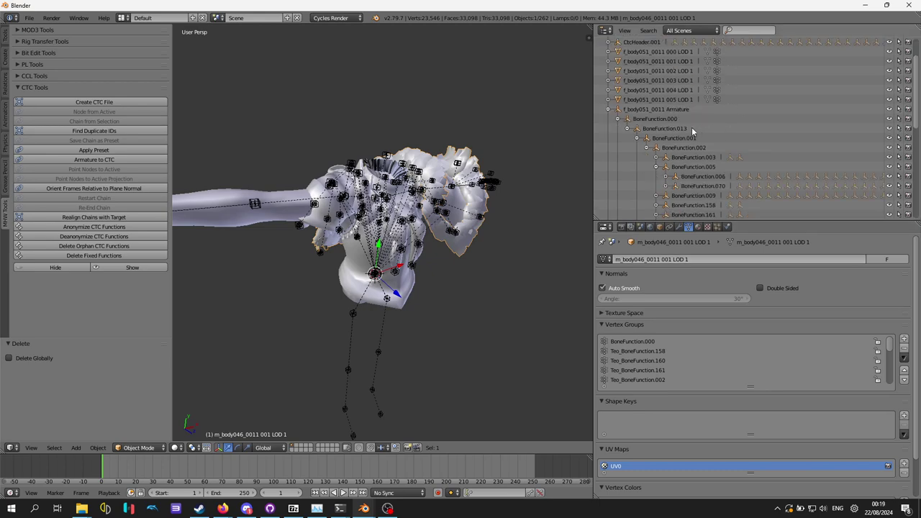
Step: Check that body mesh 000 LOD 1 holds Teo vertex groups like Teo_BoneFunction.155 and .161
right_click(461, 187)
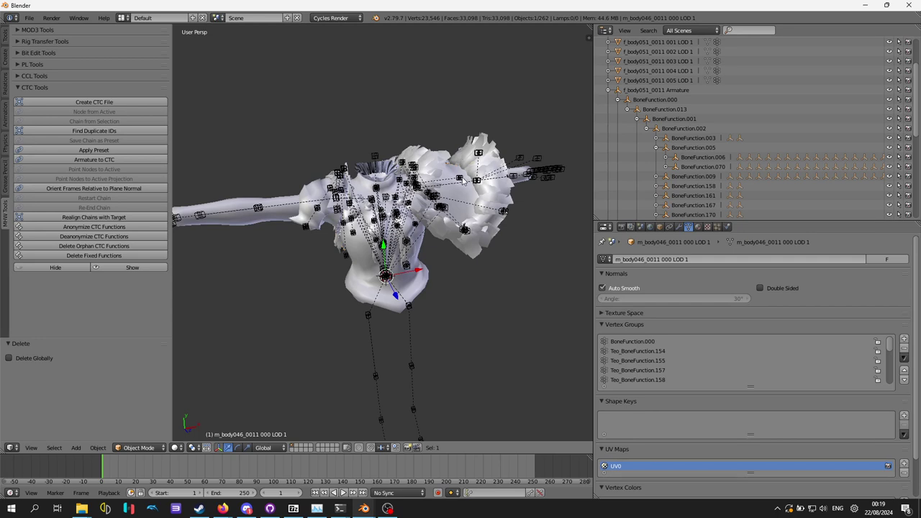
scroll(702, 361, "down", 5)
scroll(679, 360, "down", 3)
middle_click_drag(452, 273, 494, 179)
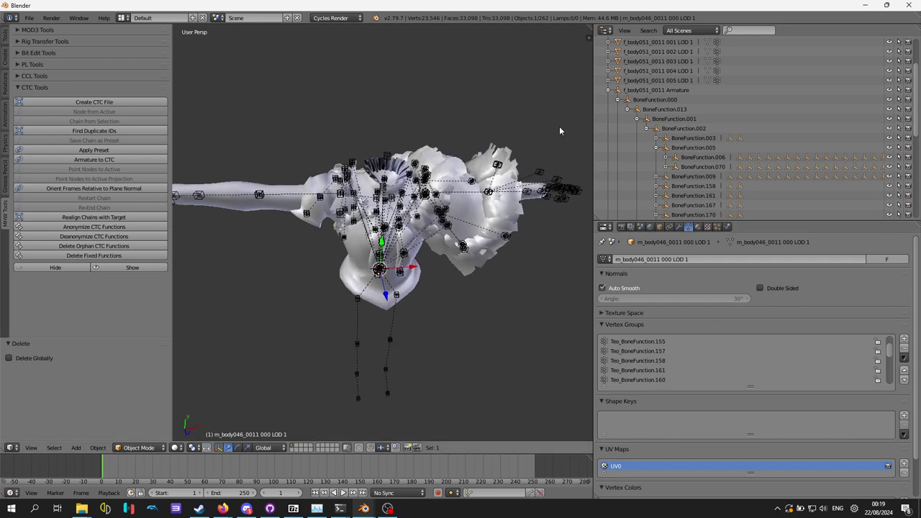